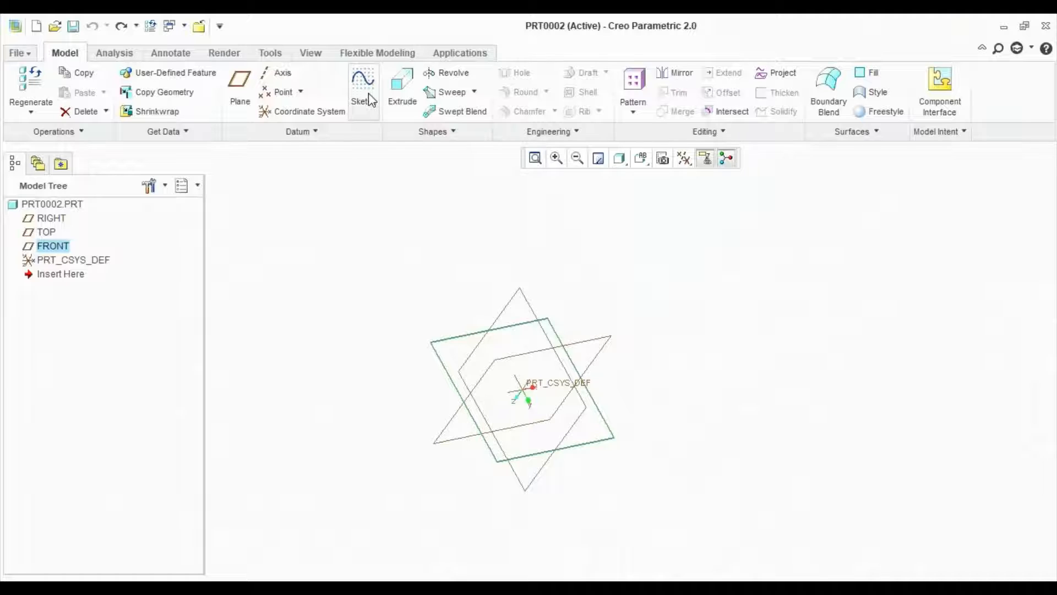
Step: Start a sketch on the FRONT plane, consult the pulley's section drawing, and return to the sketch
left_click(369, 99)
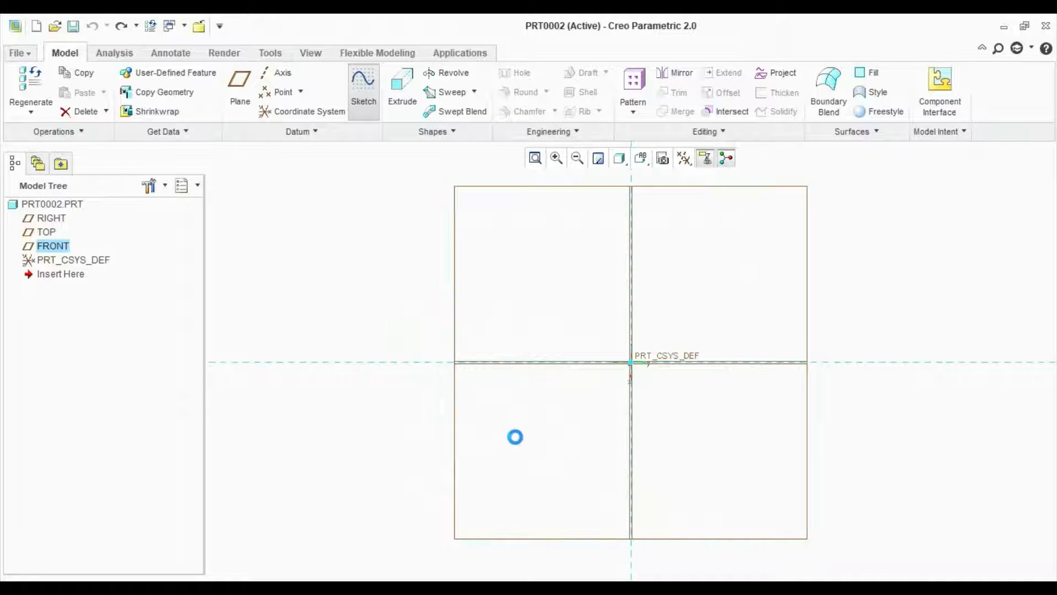
key("alt+Tab")
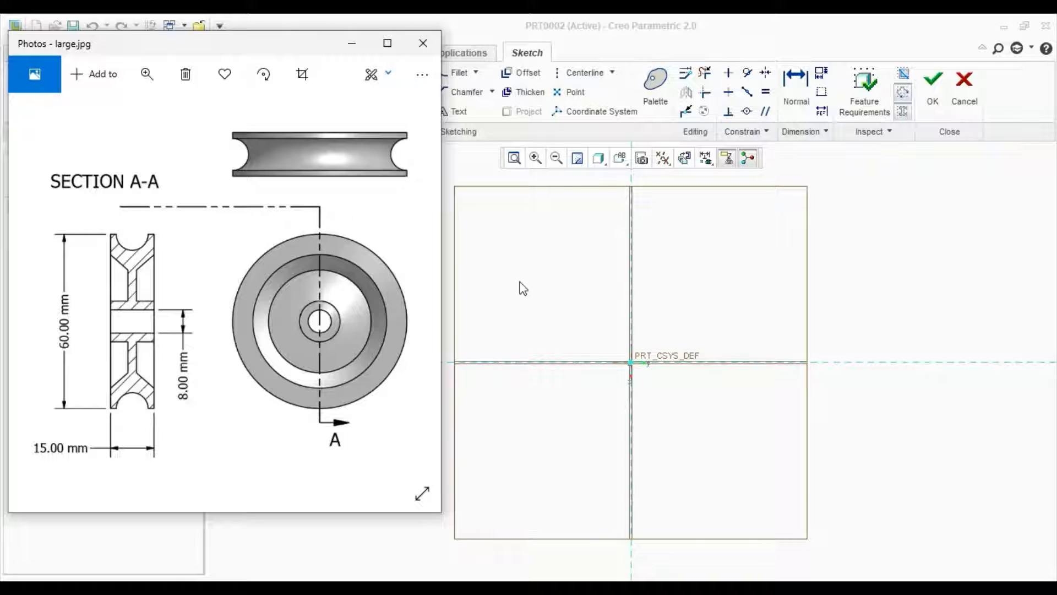
left_click(557, 278)
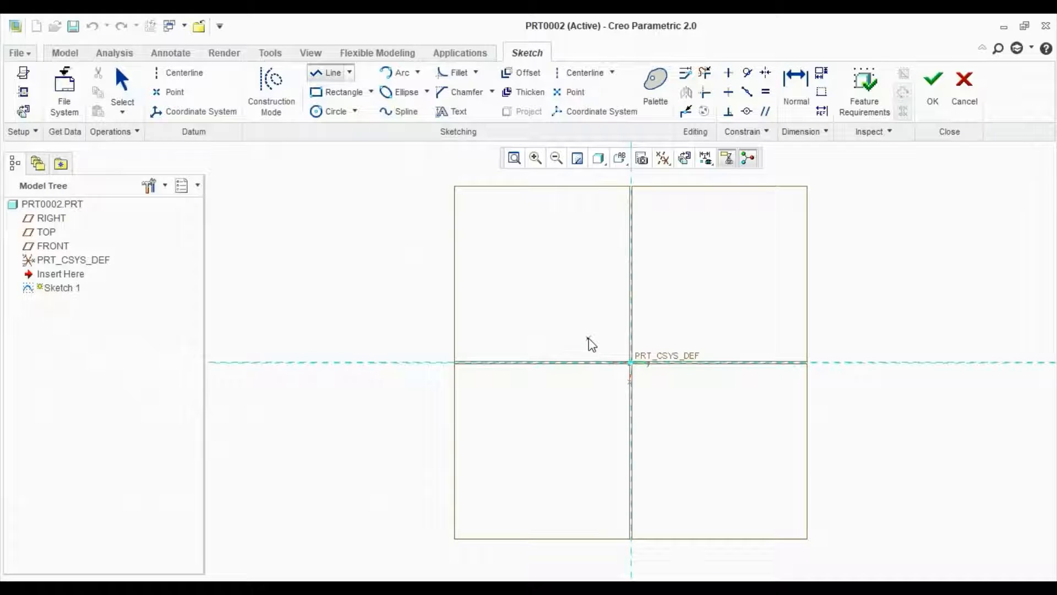
Step: Sketch the half profile as a line chain: hub step about 15.6 wide, web about 111 long, sloped rim and outer edge about 43 high
left_click(588, 337)
left_click(577, 385)
scroll(578, 372, "down", 5)
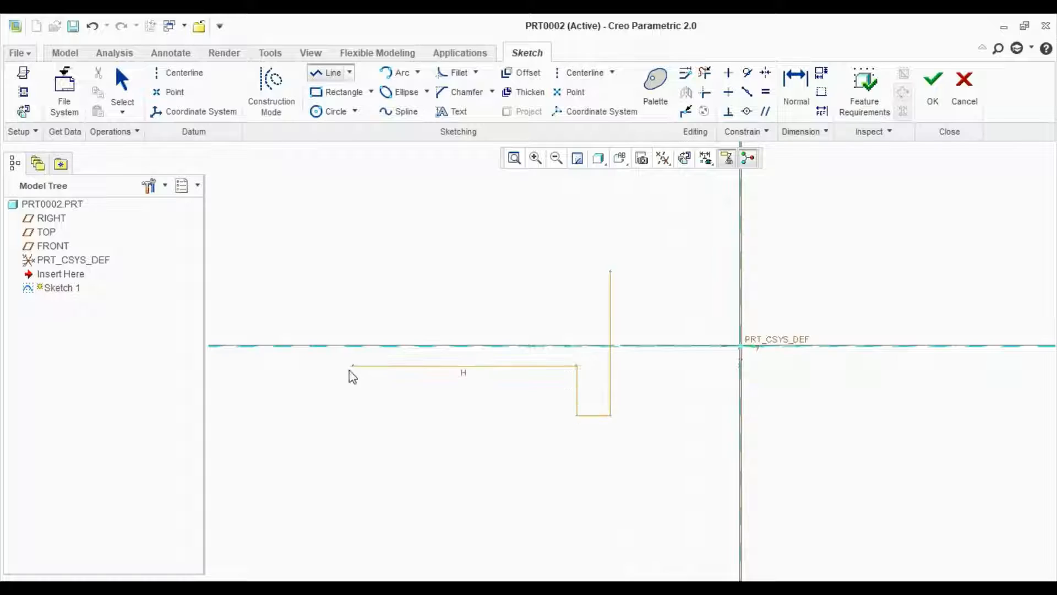
scroll(446, 370, "up", 4)
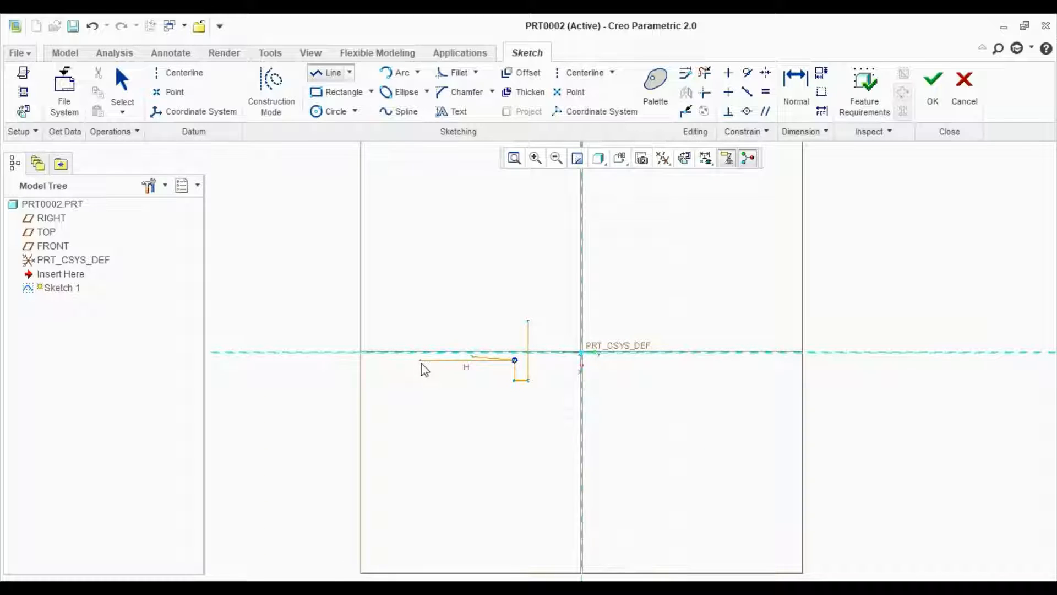
left_click(419, 361)
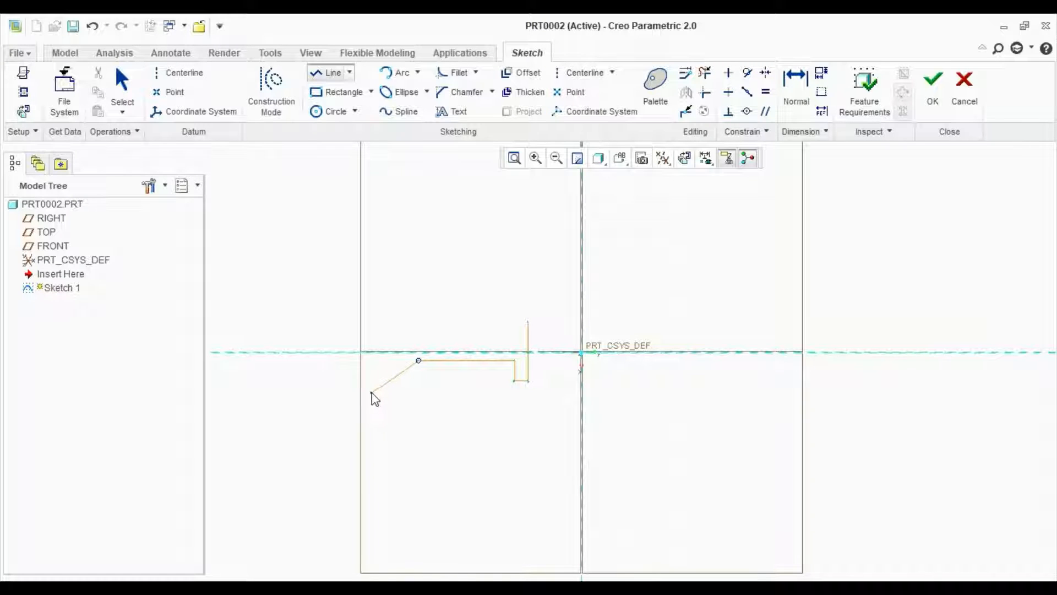
left_click(363, 388)
left_click(363, 354)
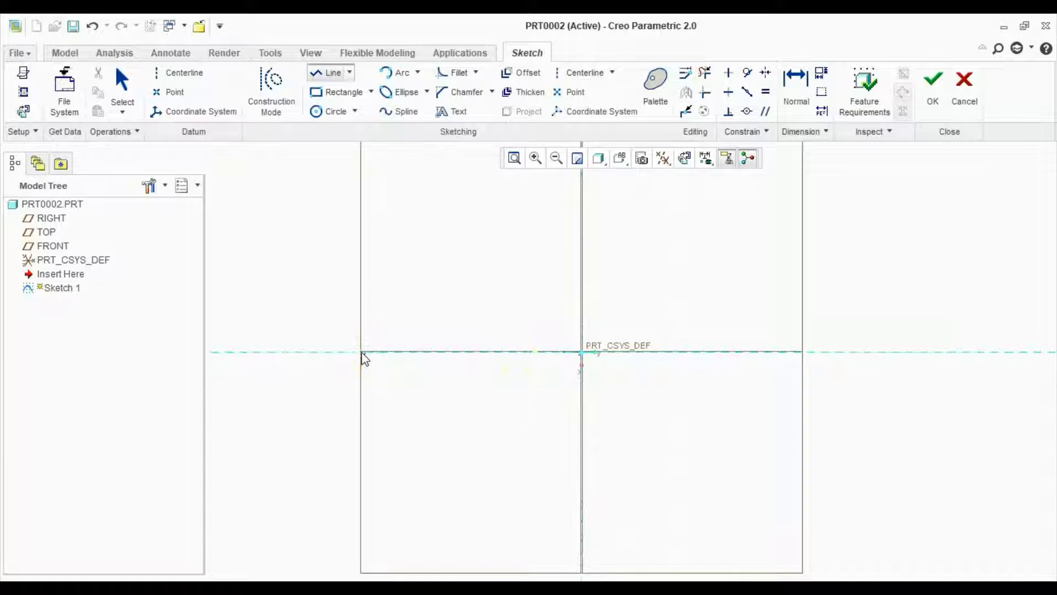
middle_click(615, 251)
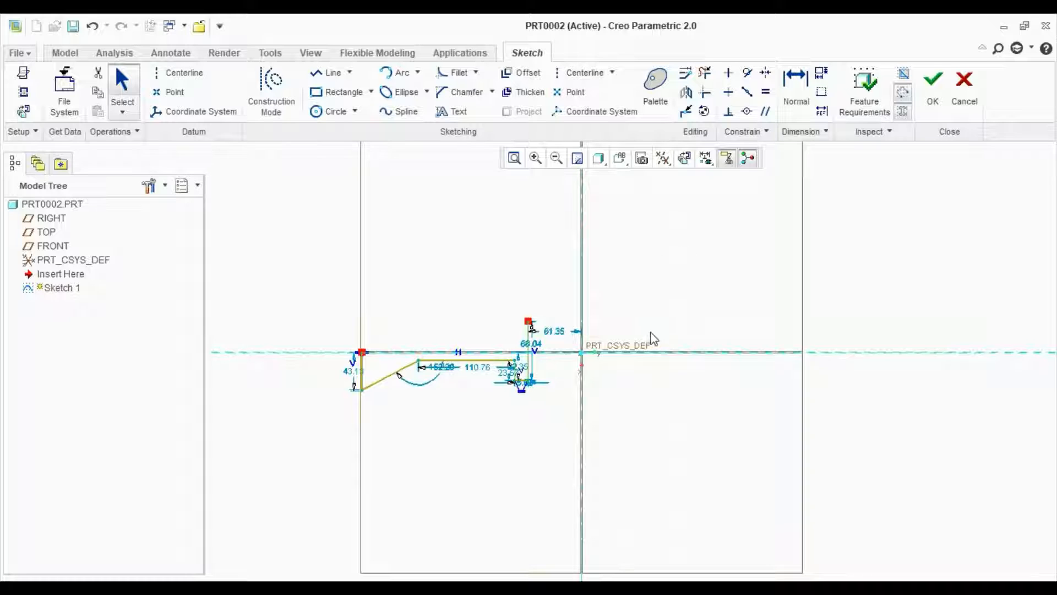
scroll(545, 380, "down", 4)
scroll(500, 372, "up", 5)
scroll(446, 368, "down", 5)
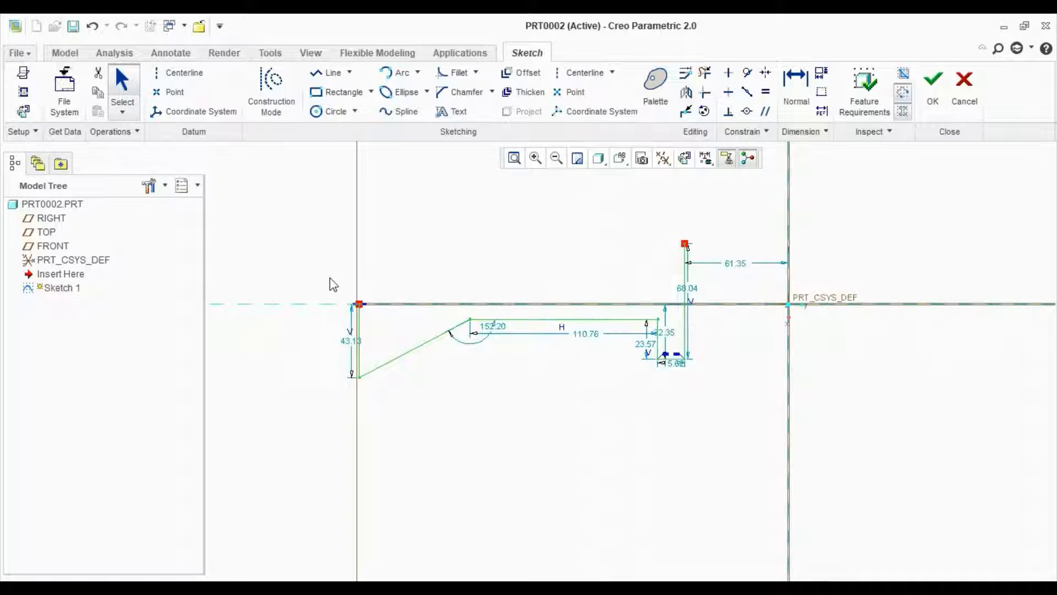
left_click_drag(315, 272, 704, 477)
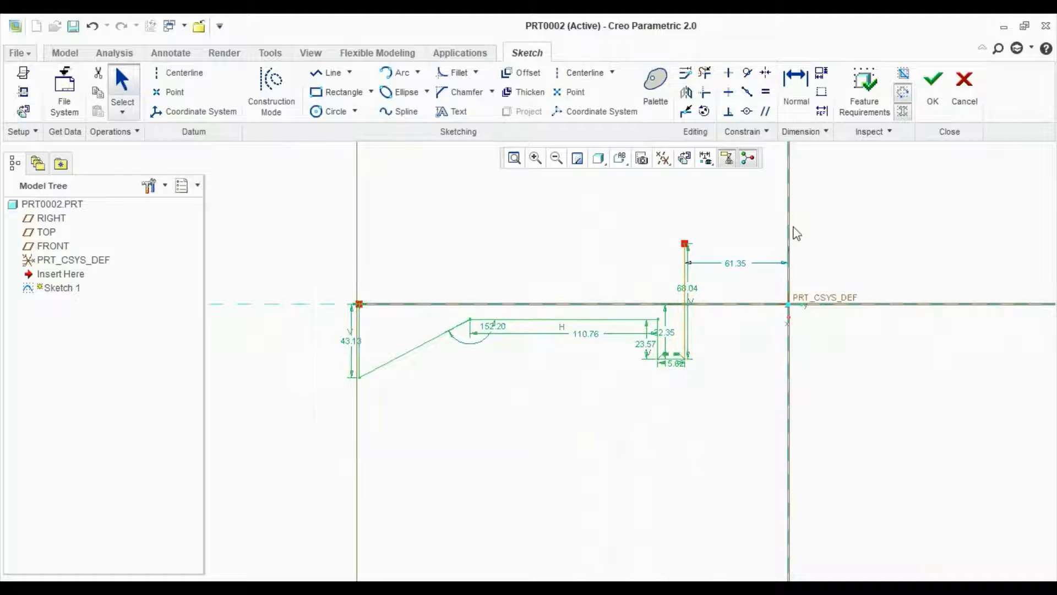
left_click(691, 93)
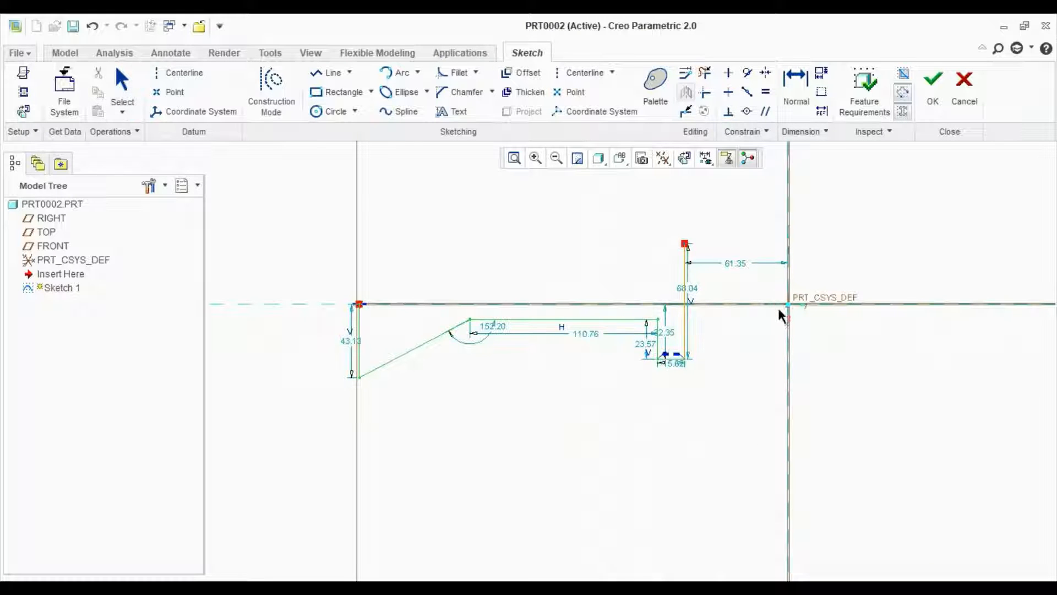
middle_click(542, 287)
Step: Add a horizontal construction centerline through the origin
left_click(585, 72)
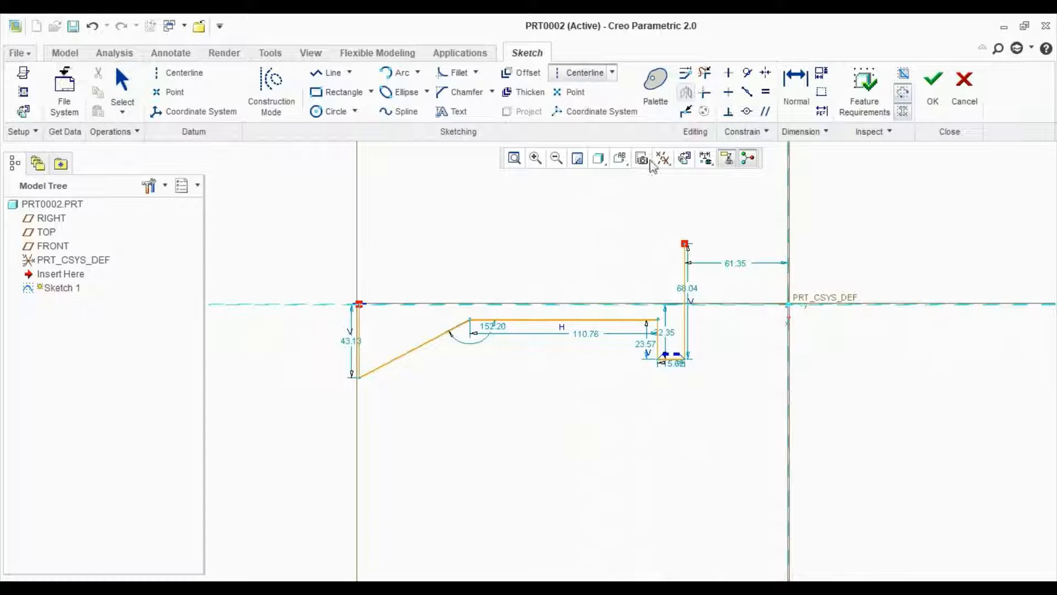
left_click(788, 304)
left_click(878, 306)
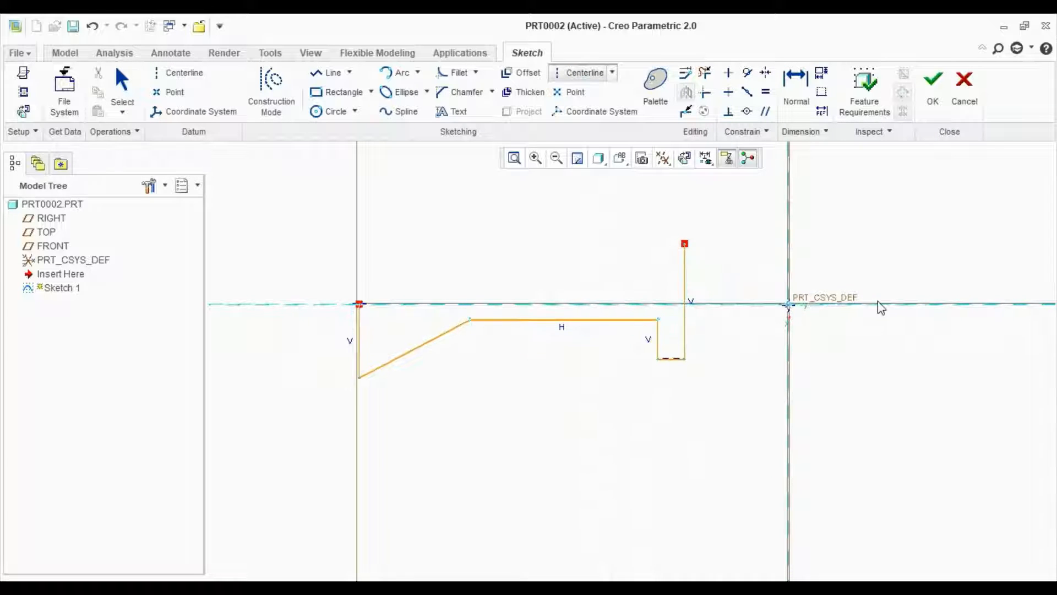
middle_click(902, 243)
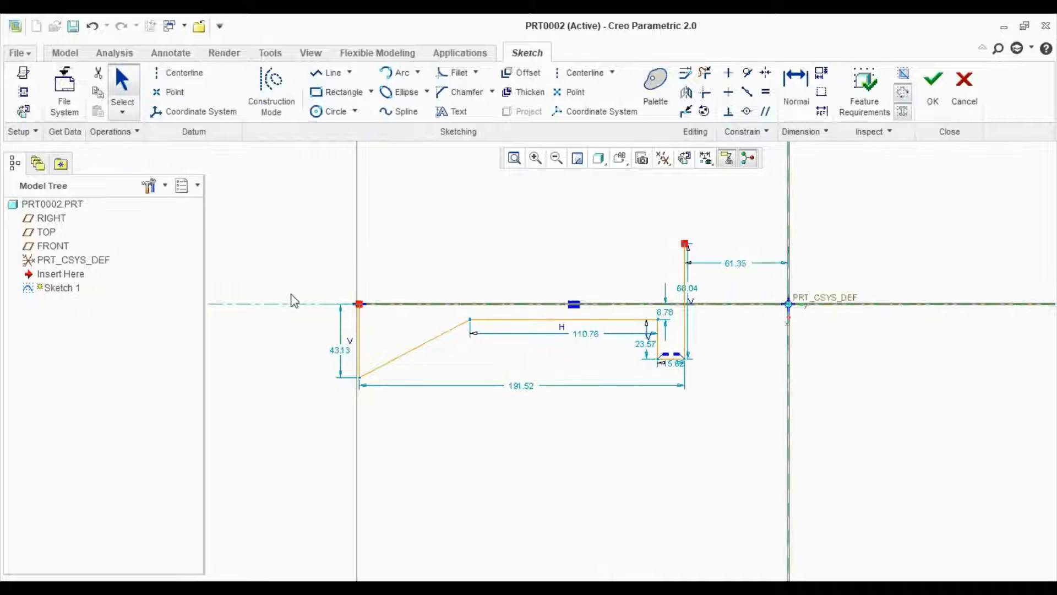
Step: Mirror the half-profile lines about the horizontal centerline
mouse_move(345, 279)
left_mouse_down()
mouse_move(659, 415)
mouse_move(720, 431)
left_mouse_up()
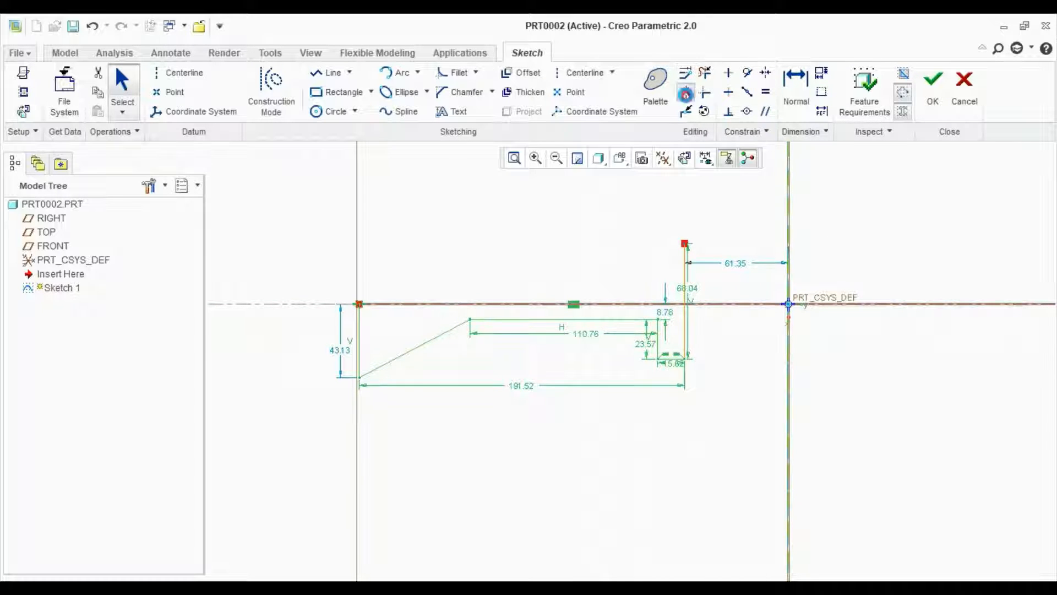
left_click(686, 94)
left_click(743, 300)
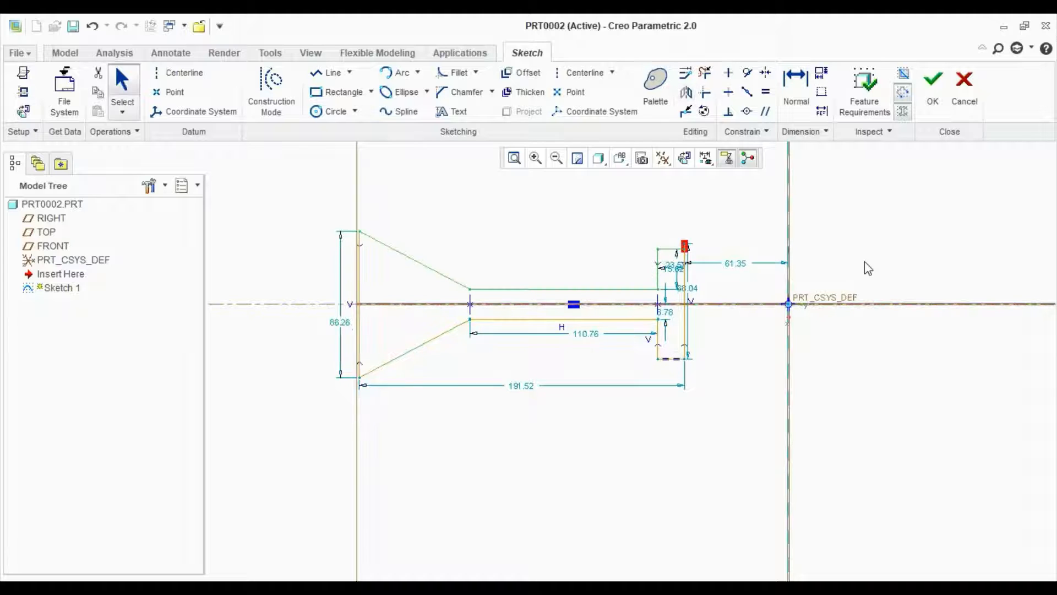
Step: Trim away the short line end that projects above the hub's upper corner to close the profile
scroll(693, 264, "up", 6)
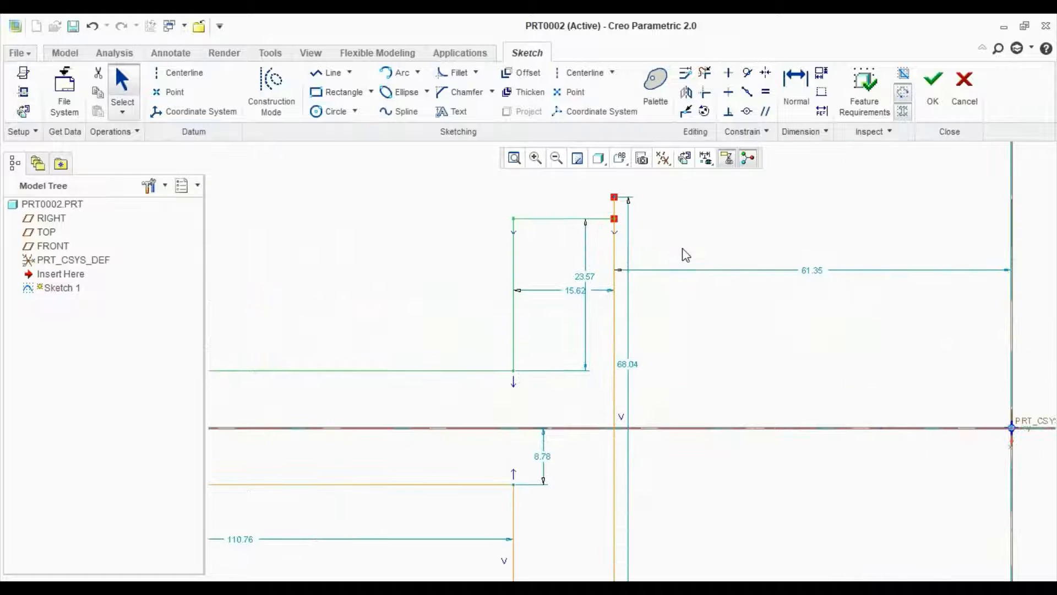
left_click(705, 72)
scroll(636, 225, "up", 3)
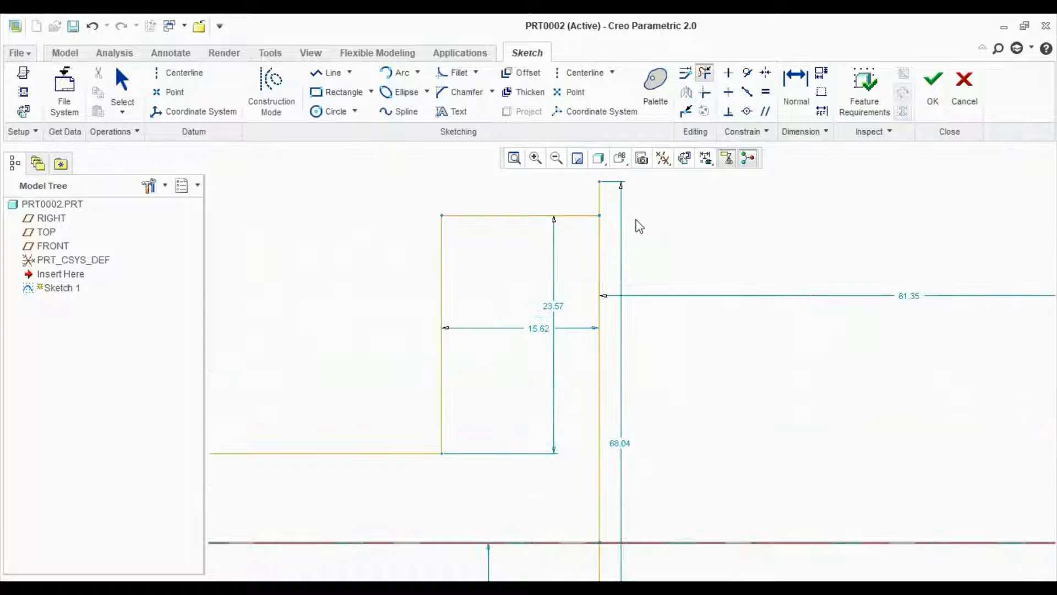
left_click_drag(591, 190, 613, 196)
middle_click(706, 292)
scroll(690, 360, "down", 8)
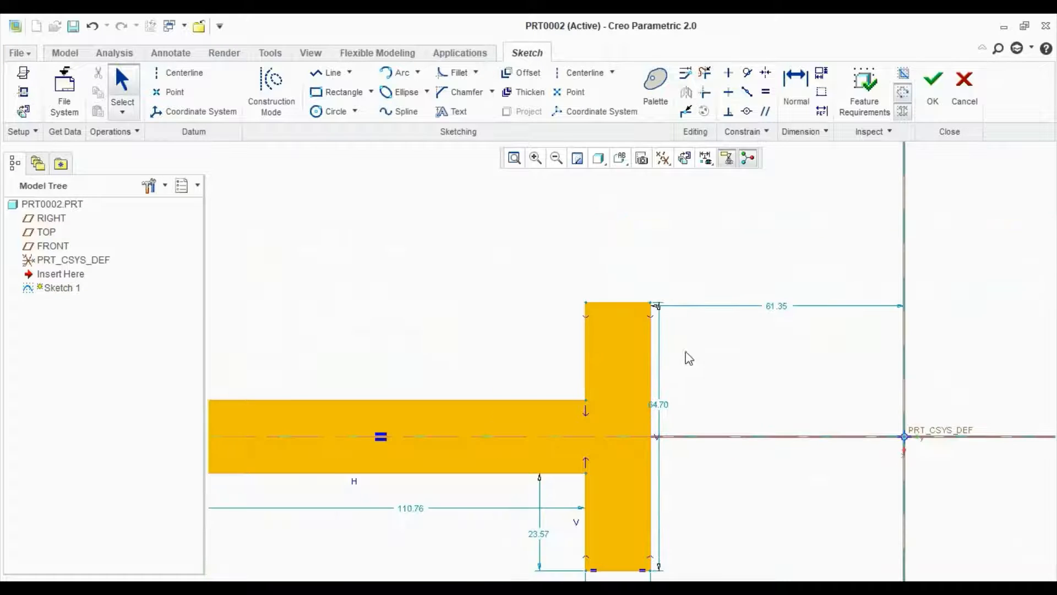
scroll(689, 297, "down", 2)
scroll(573, 311, "up", 2)
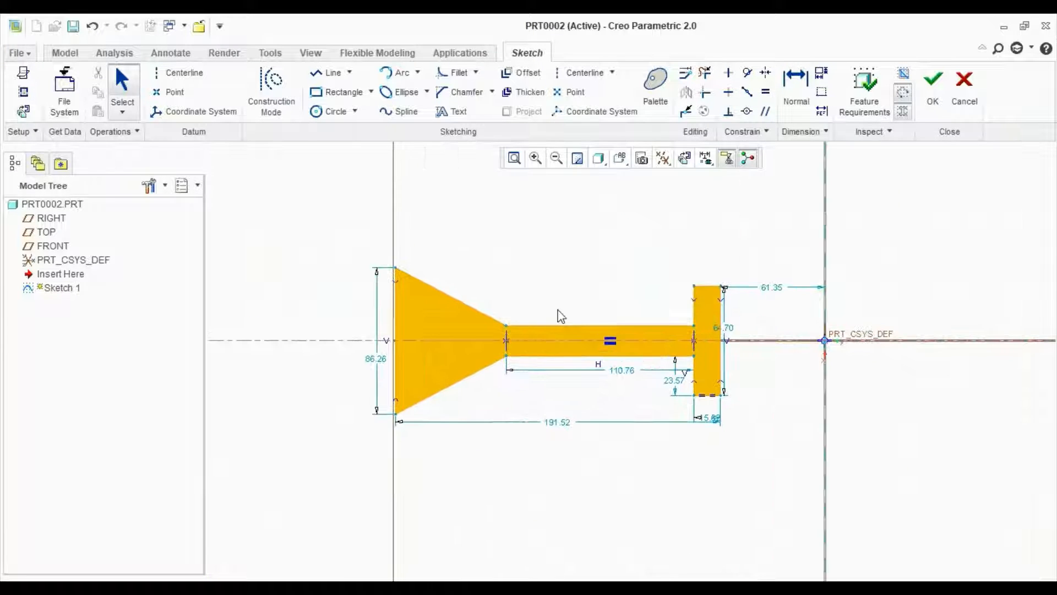
Step: Draw a circle about 55 in diameter centred where the profile's outer rim edge meets the centerline
left_click(329, 111)
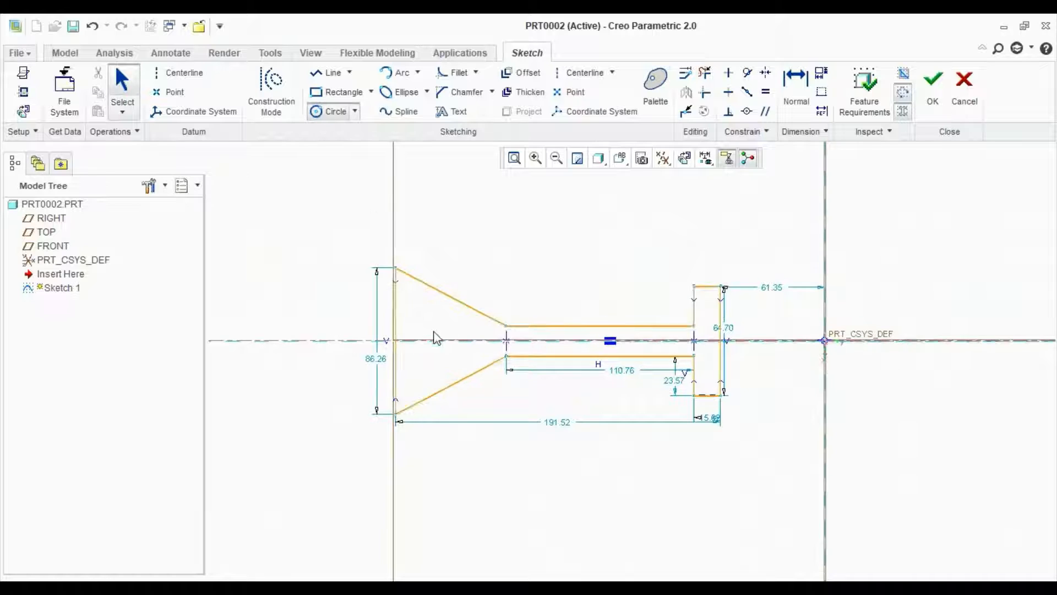
scroll(424, 342, "up", 2)
left_click(378, 342)
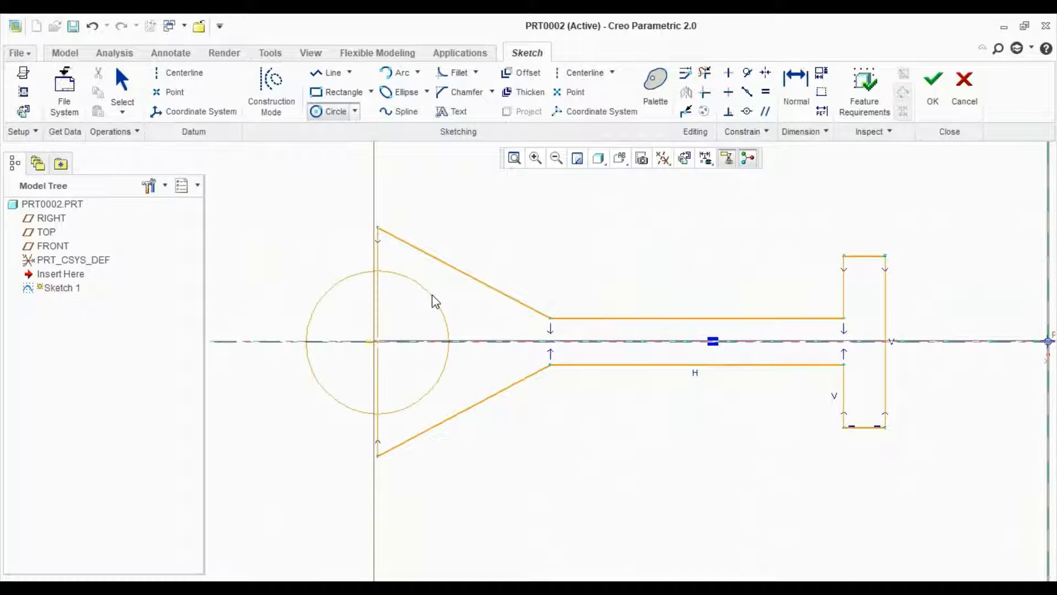
left_click(435, 302)
middle_click(437, 292)
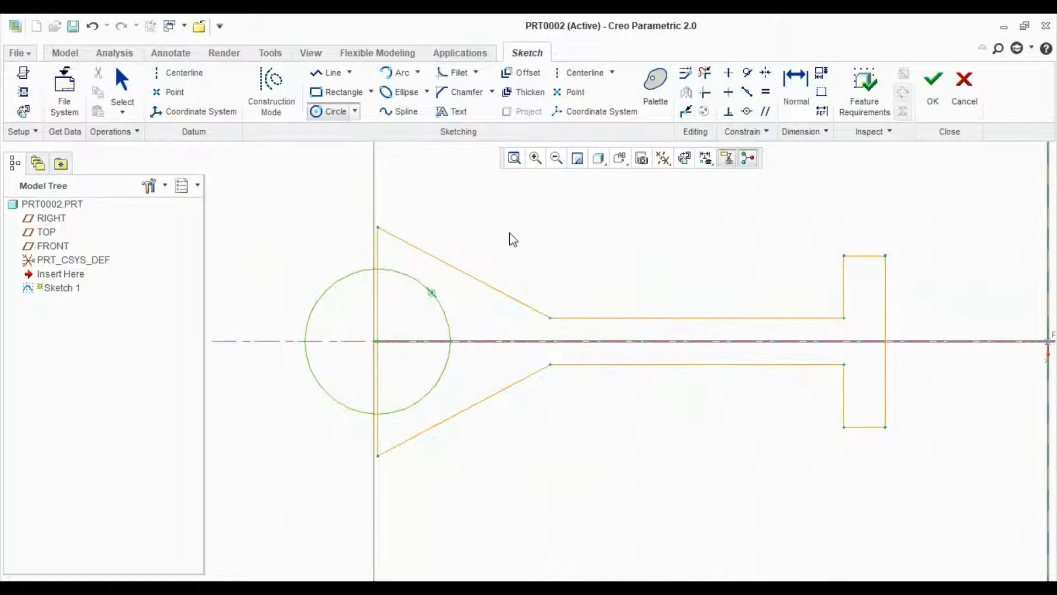
Step: Trim the circle's outer half and the rim edge inside it to leave a semicircular groove
left_click(705, 72)
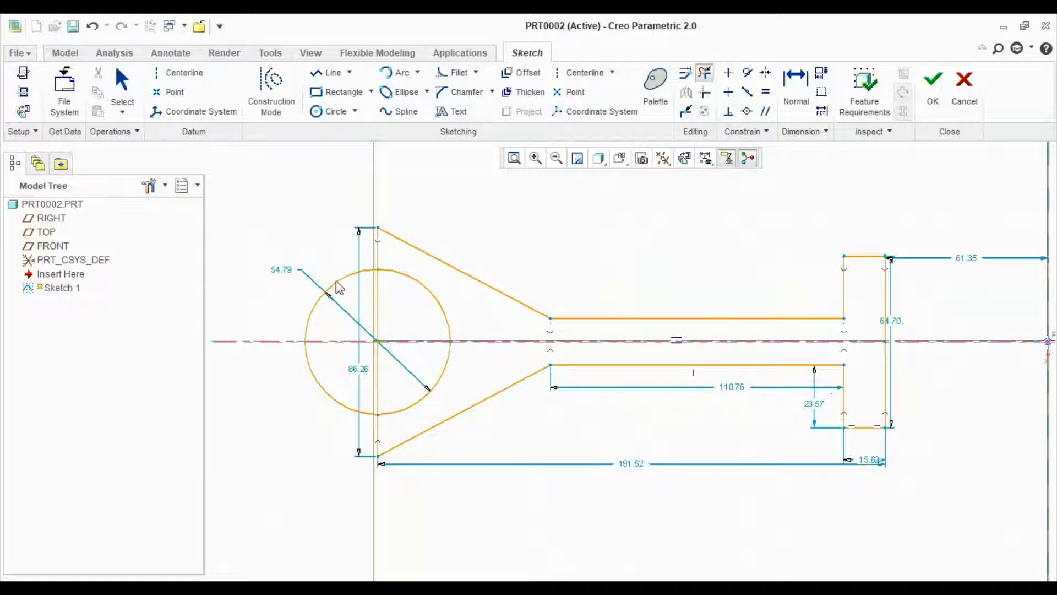
mouse_move(340, 287)
left_mouse_down()
mouse_move(365, 302)
mouse_move(390, 349)
mouse_move(292, 388)
left_mouse_up()
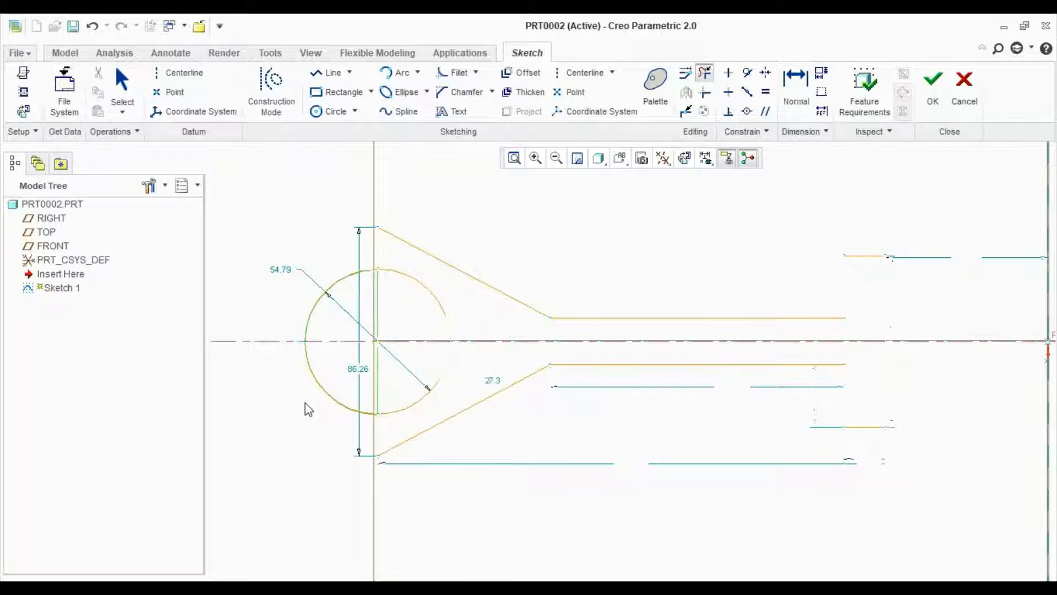
middle_click(386, 377)
scroll(391, 371, "up", 3)
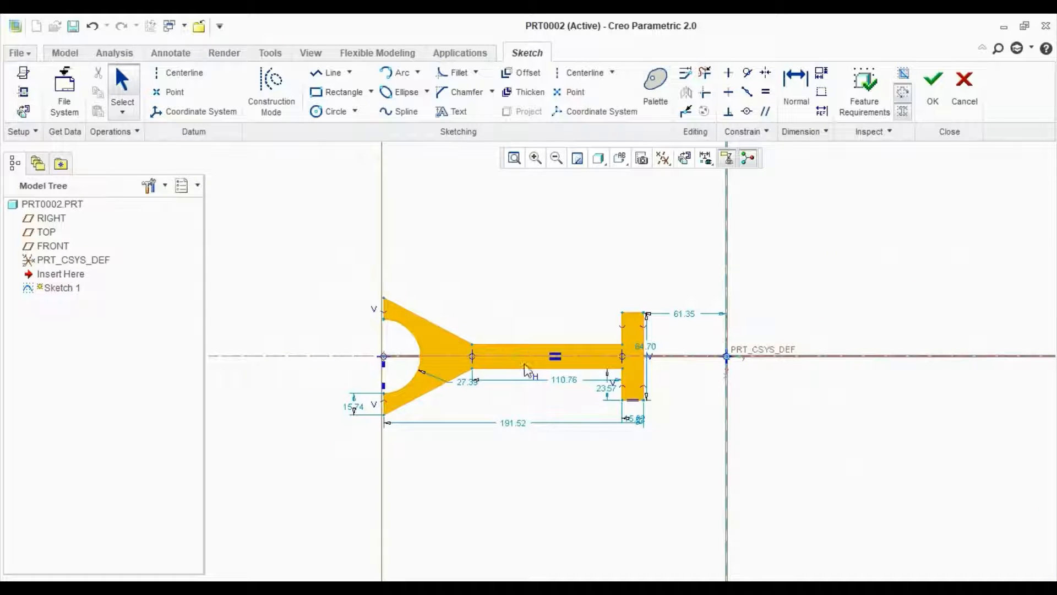
scroll(524, 365, "up", 1)
scroll(574, 387, "down", 1)
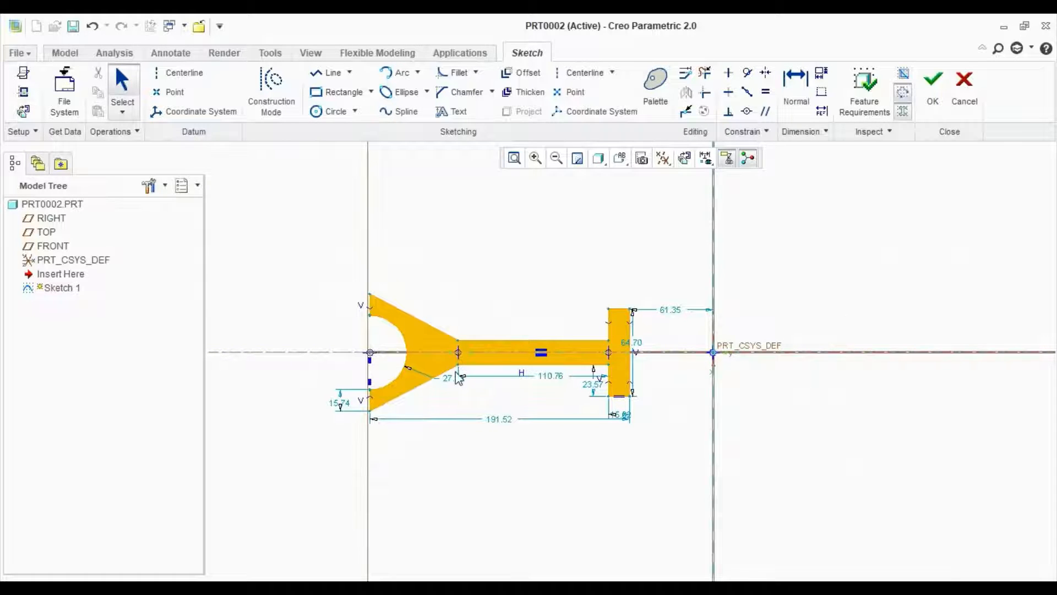
scroll(606, 358, "down", 1)
scroll(605, 358, "down", 2)
scroll(642, 332, "up", 2)
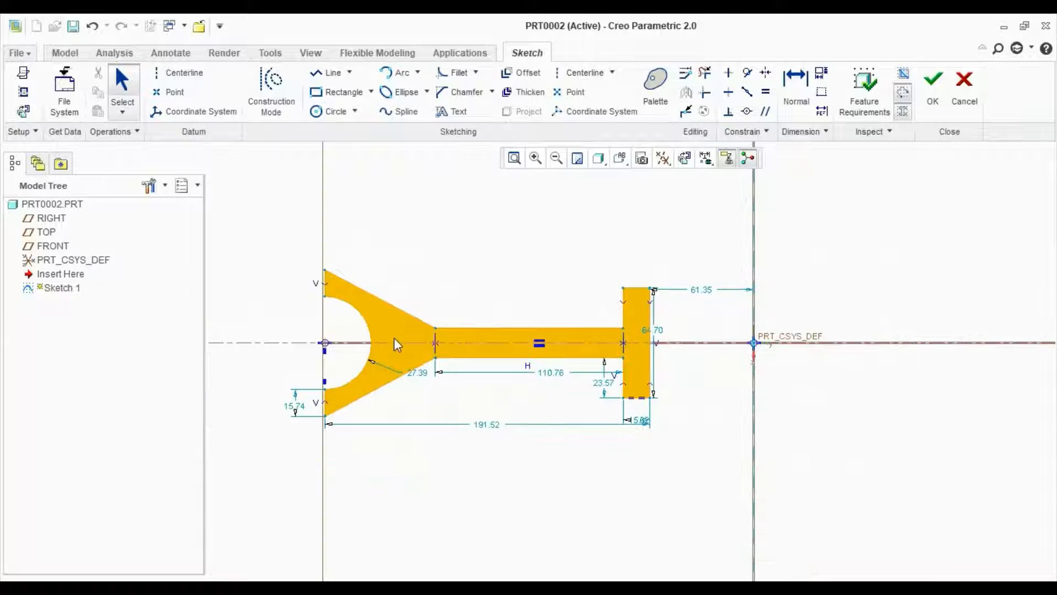
Step: Add vertical and horizontal datum centerlines through the origin and finish the sketch
scroll(576, 333, "up", 5)
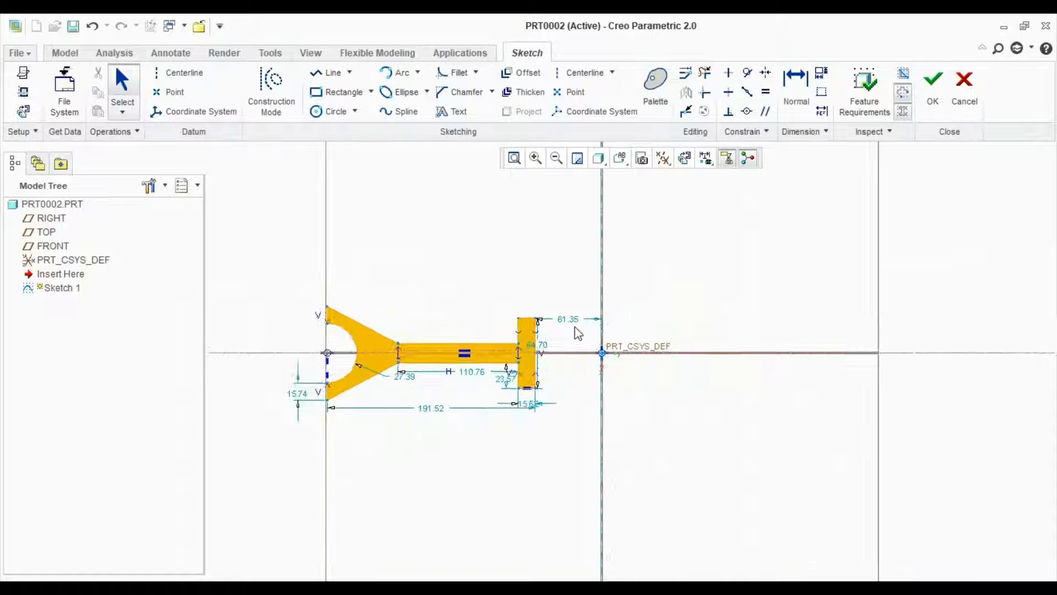
left_click(177, 72)
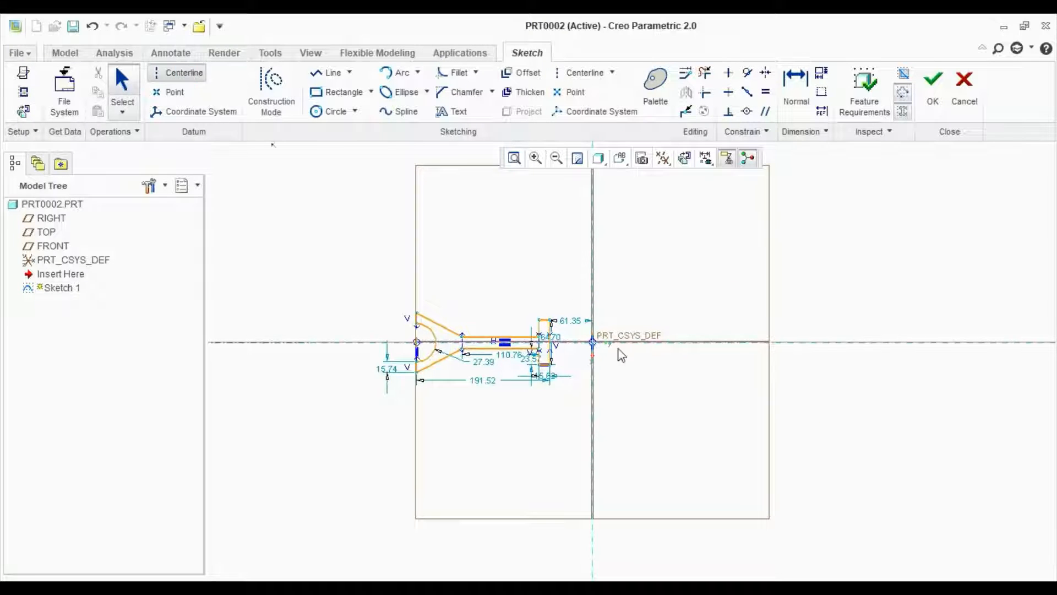
left_click(594, 342)
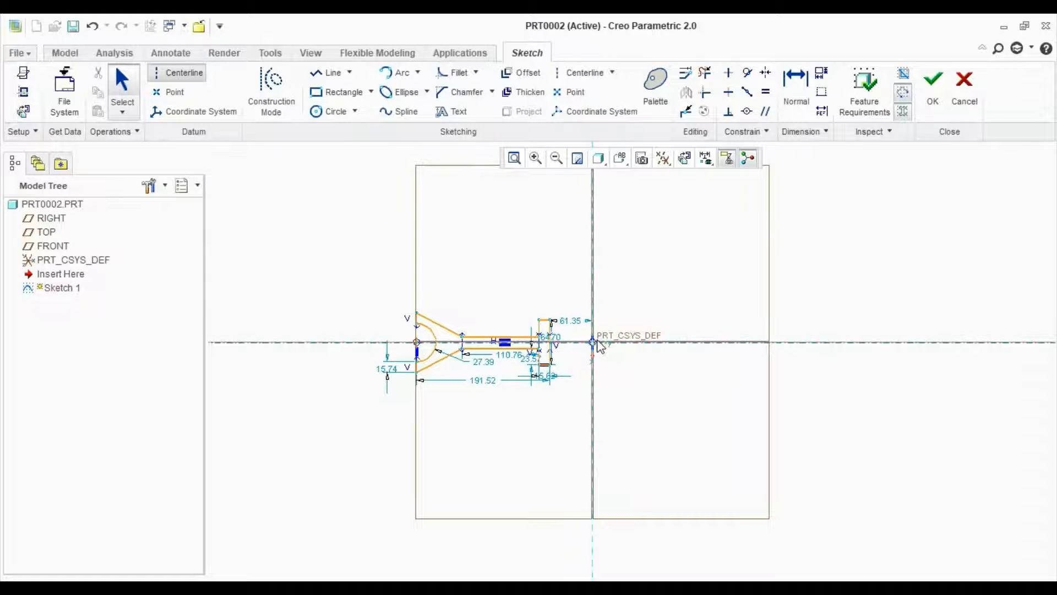
left_click(593, 221)
left_click(592, 342)
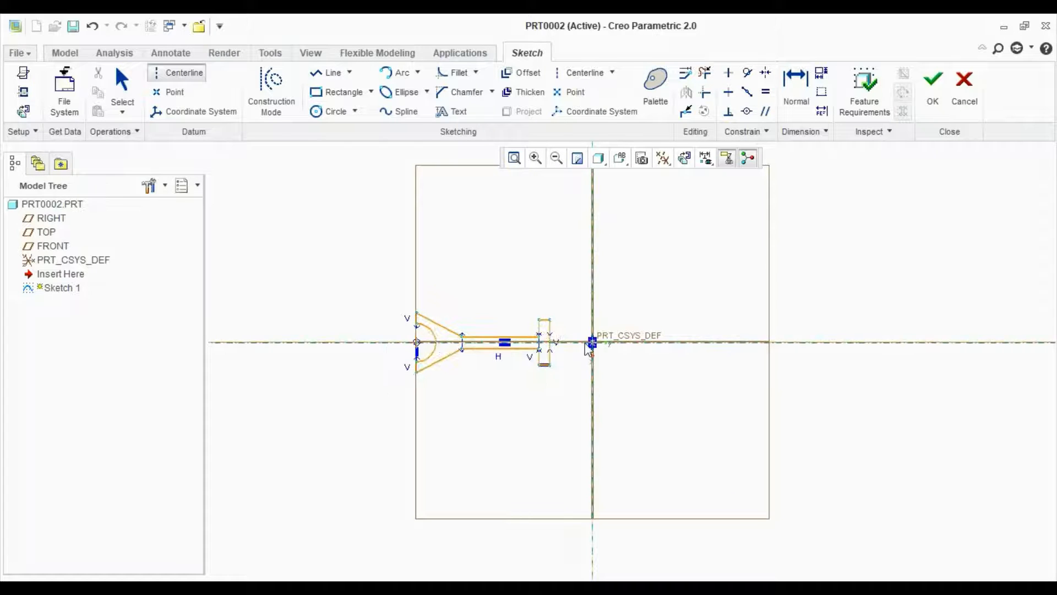
left_click(645, 345)
middle_click(633, 368)
scroll(627, 369, "up", 1)
scroll(616, 368, "down", 2)
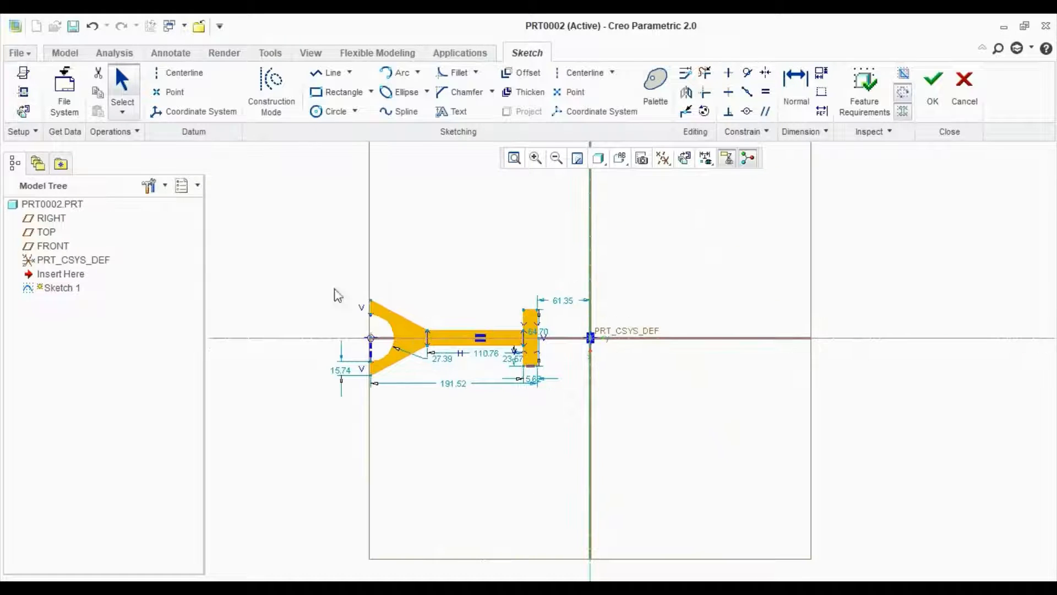
scroll(541, 417, "up", 2)
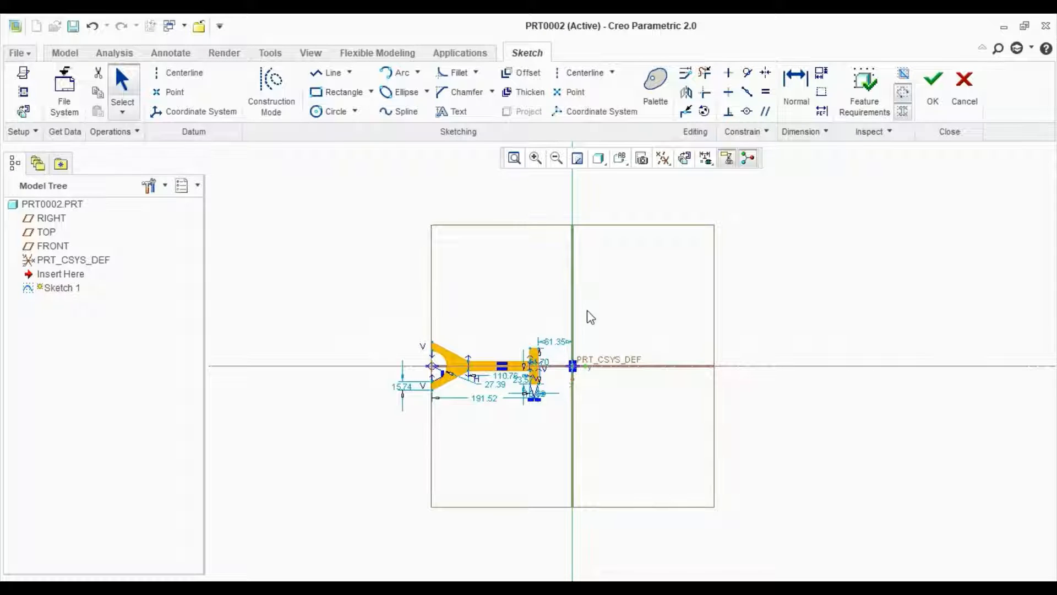
left_click(935, 103)
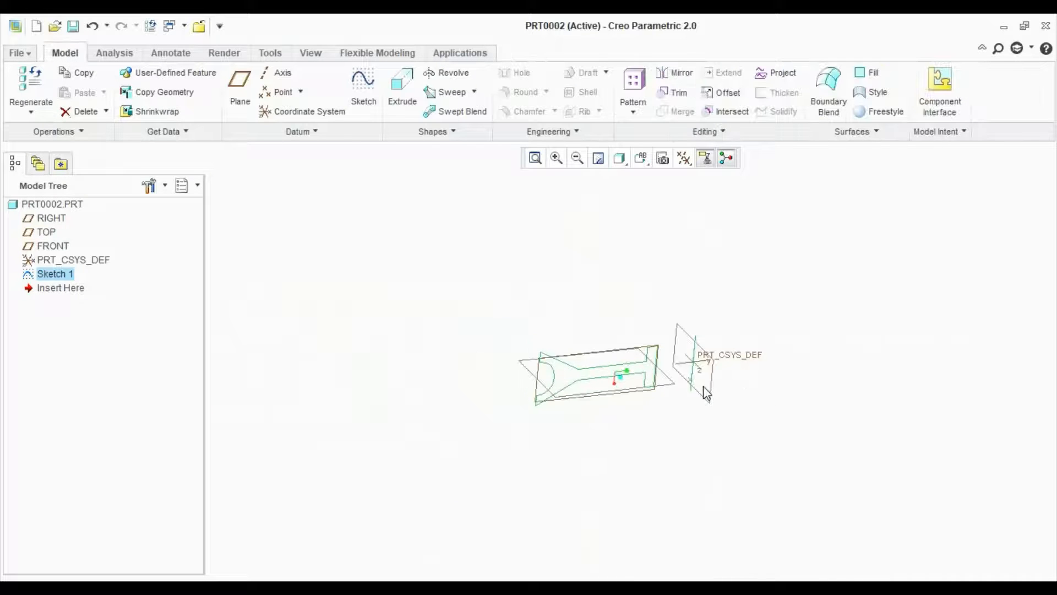
Step: Revolve the pulley profile Sketch 1 through 360° around its internal centerline
scroll(666, 358, "down", 1)
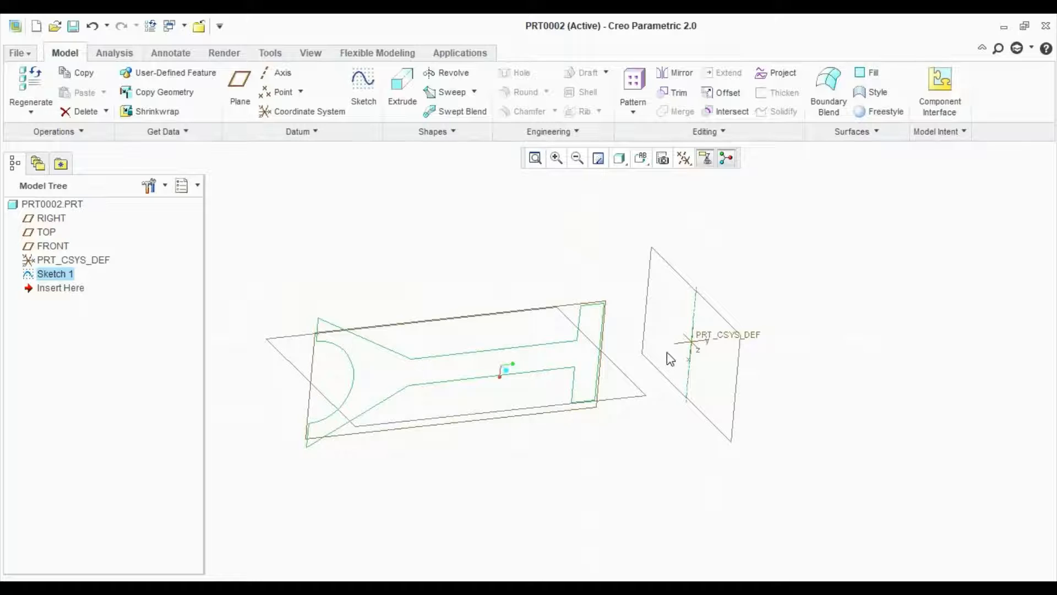
scroll(669, 357, "down", 1)
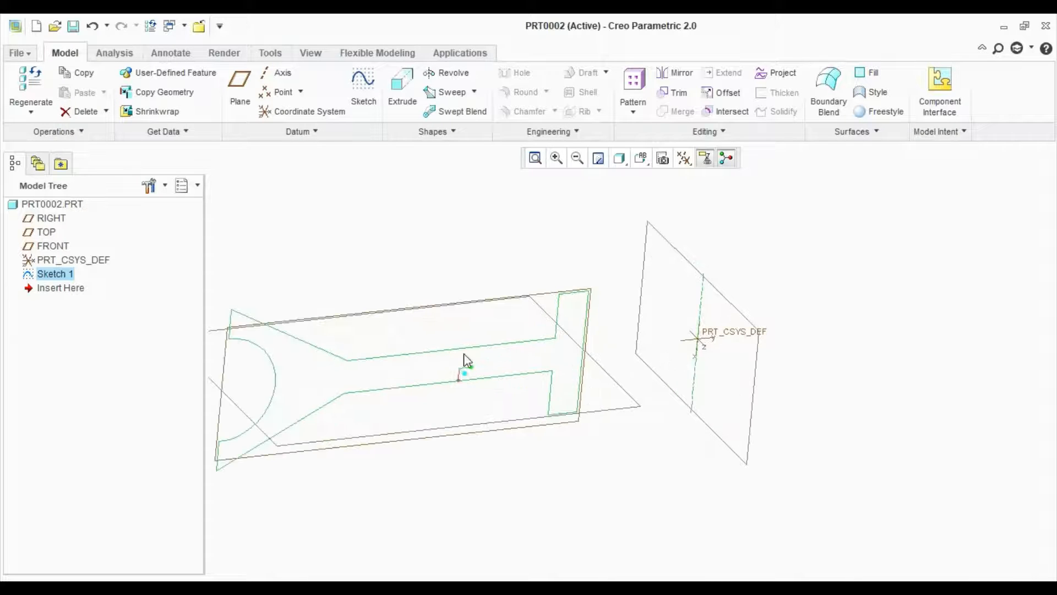
scroll(703, 303, "up", 2)
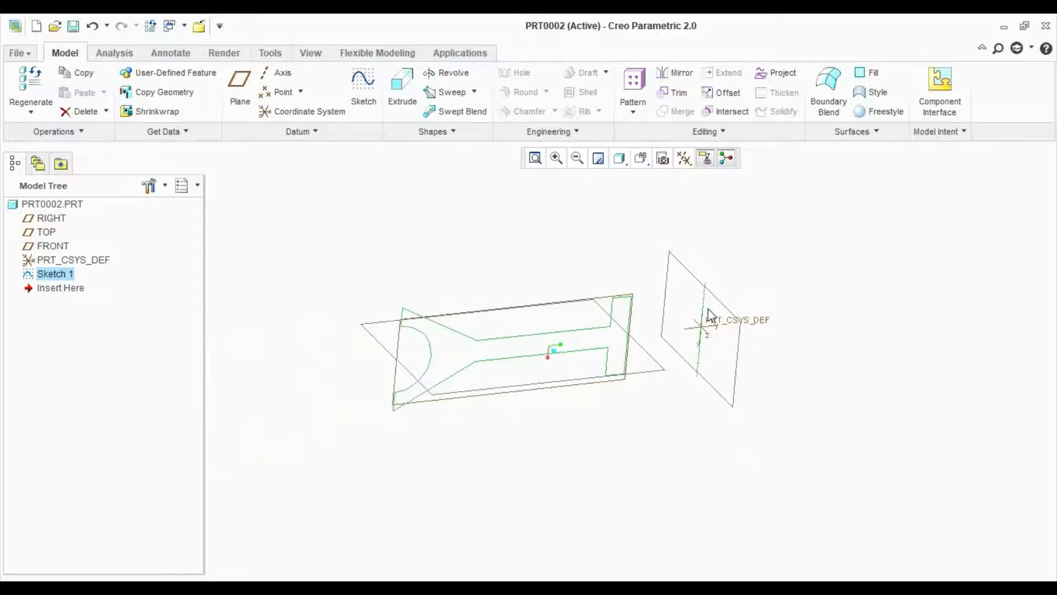
scroll(707, 309, "down", 1)
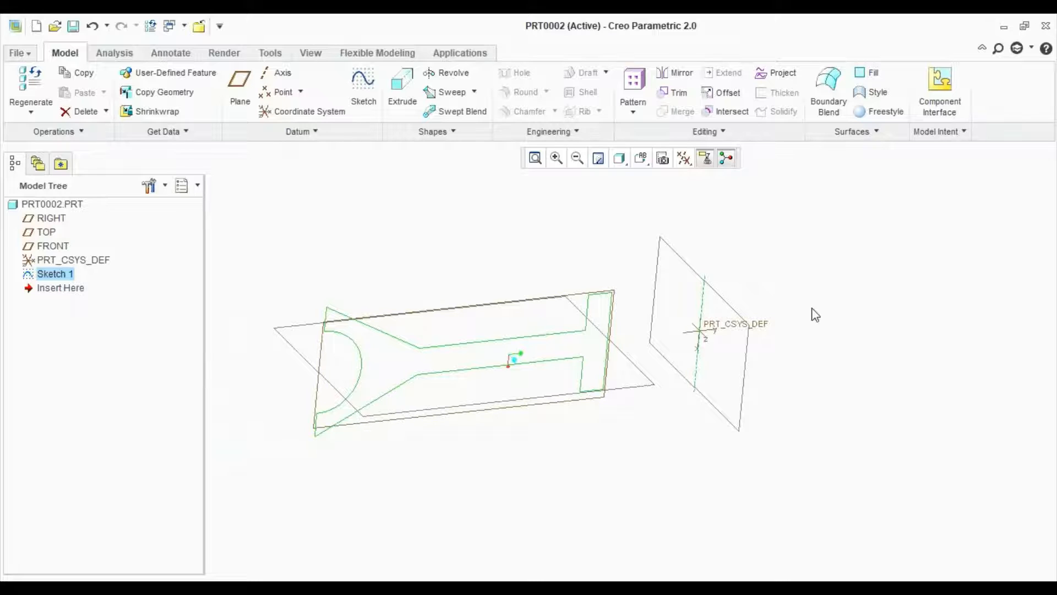
left_click(756, 273)
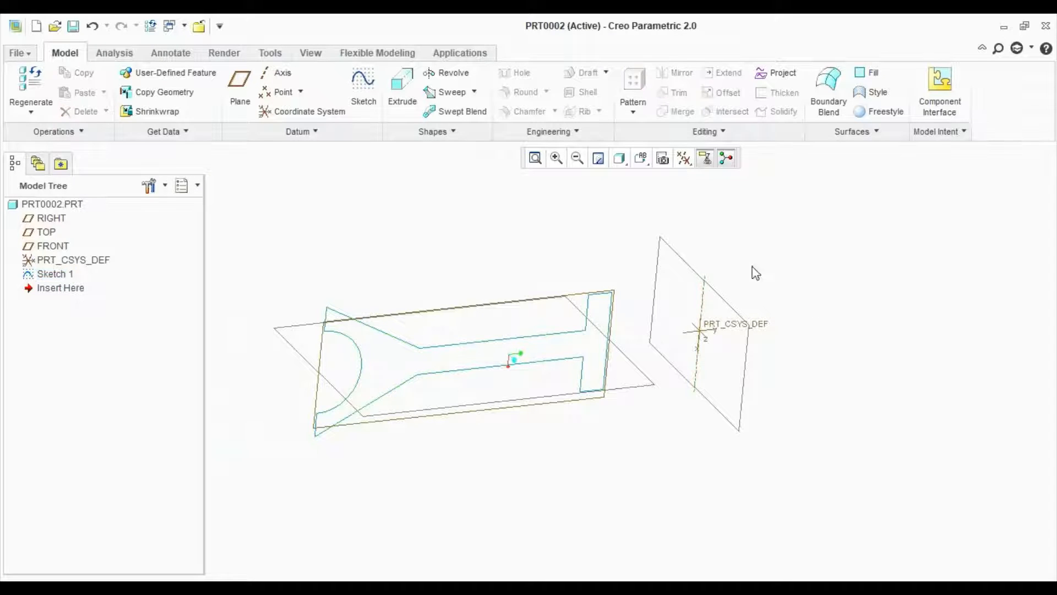
left_click(58, 275)
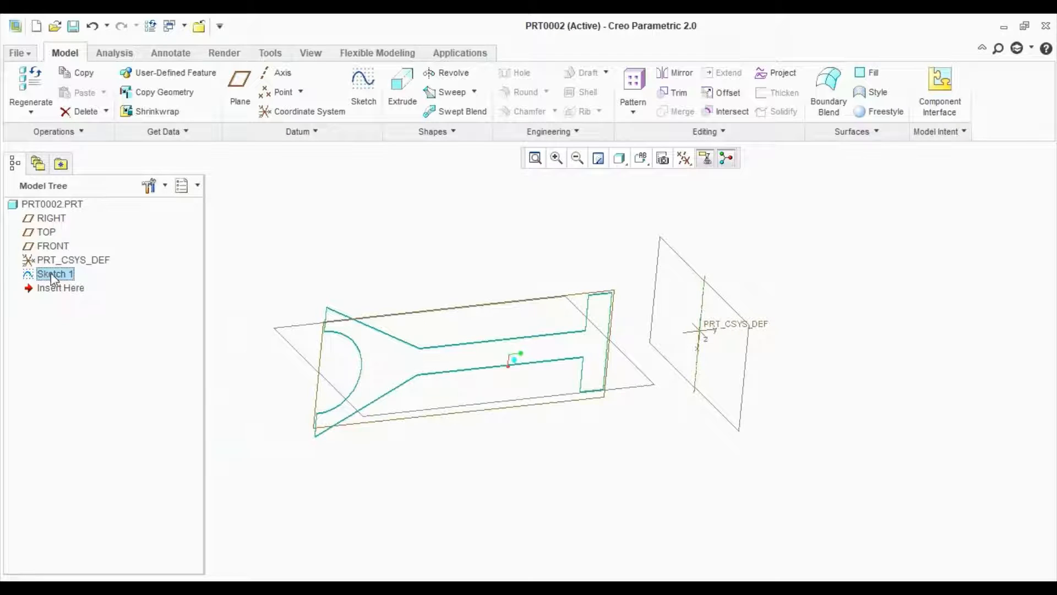
left_click(453, 77)
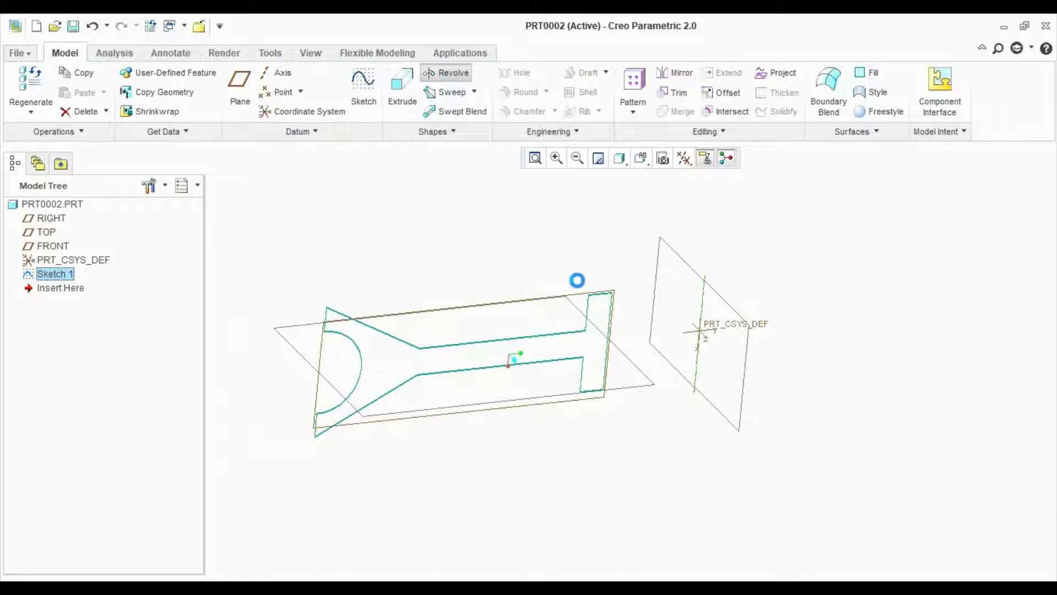
Step: Examine the revolved pulley preview from several angles, including its rim groove and central hub
scroll(418, 448, "up", 3)
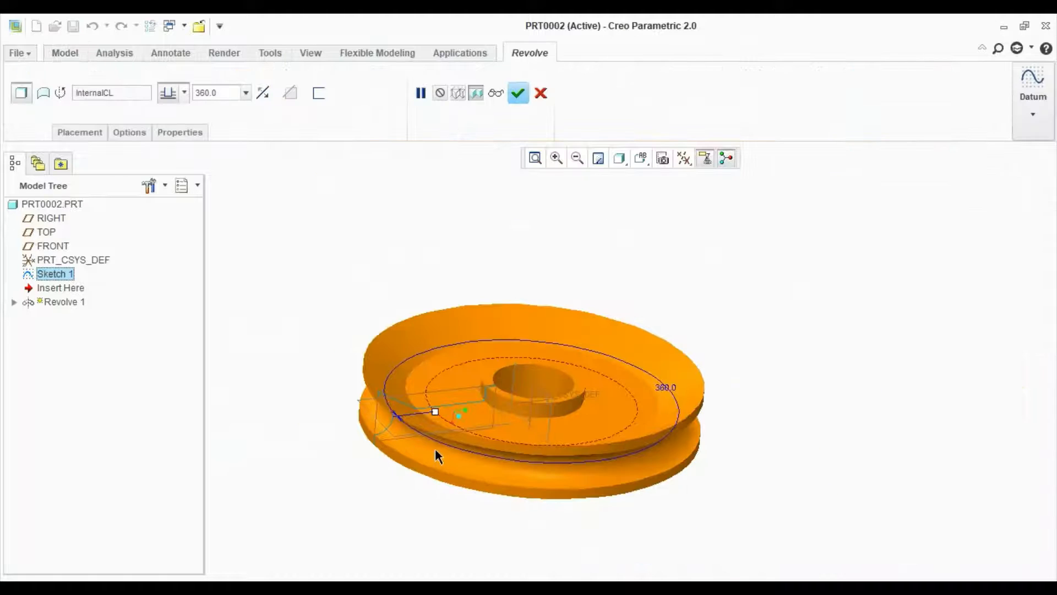
middle_click_drag(782, 469, 742, 441)
scroll(765, 405, "up", 3)
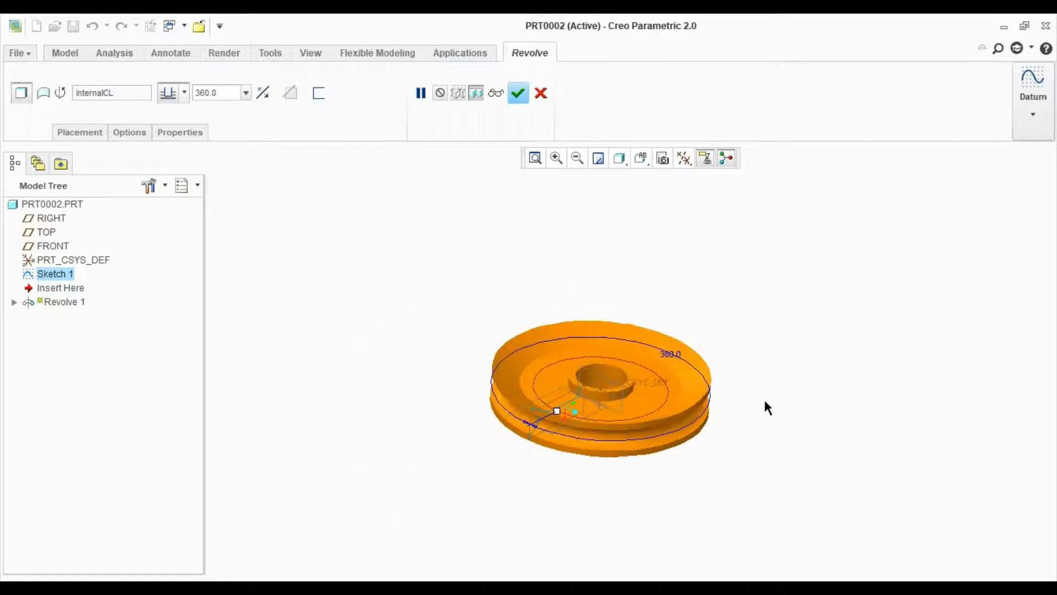
scroll(659, 424, "down", 2)
middle_click_drag(657, 420, 805, 446)
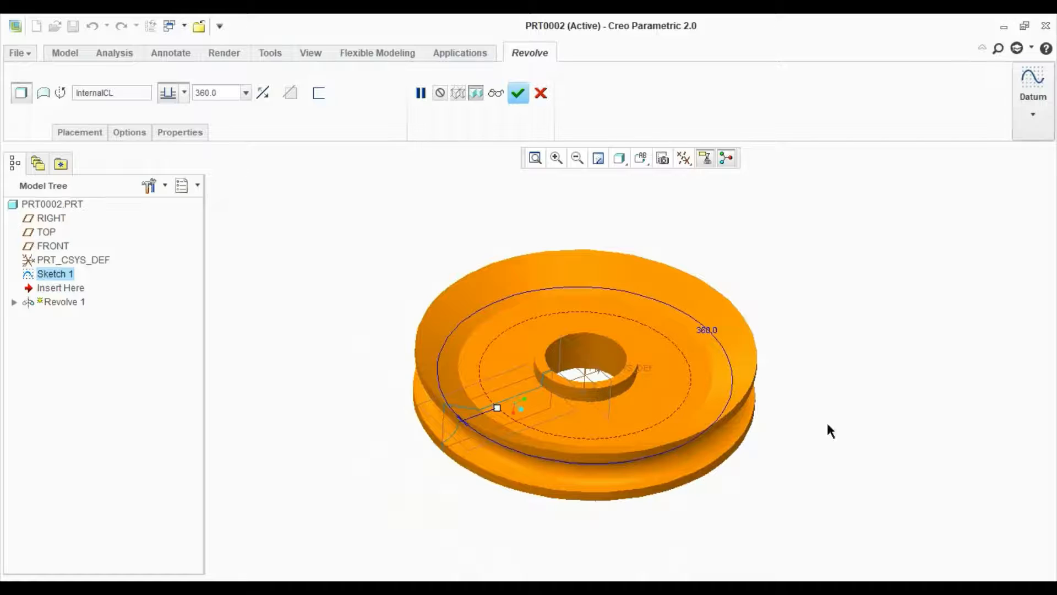
middle_click_drag(867, 418, 900, 429)
scroll(741, 378, "down", 2)
scroll(743, 378, "up", 2)
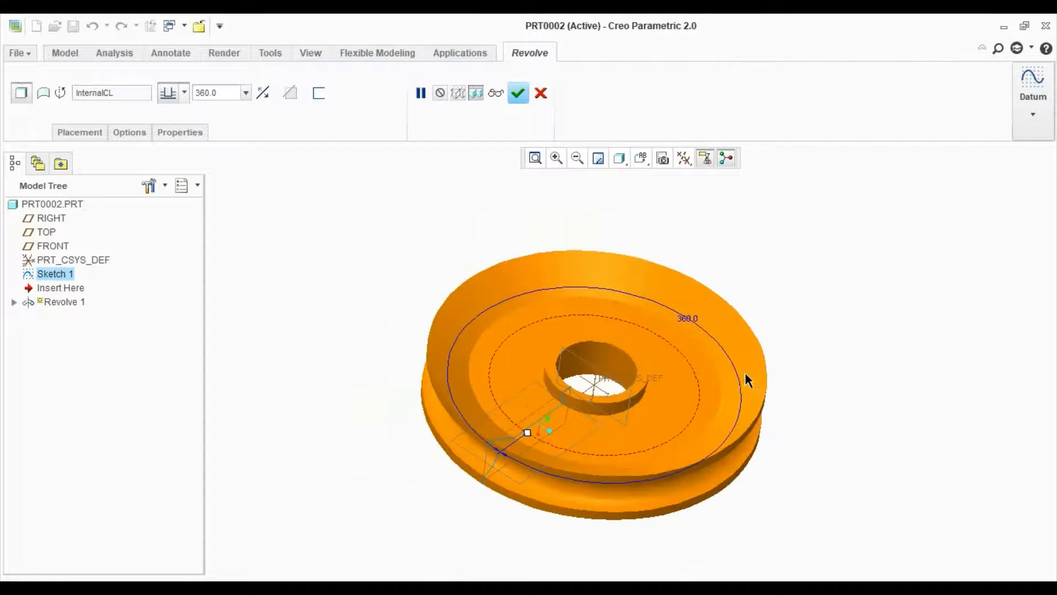
Step: Set the one-sided revolve angle to 180° to preview half of the pulley
left_click(185, 93)
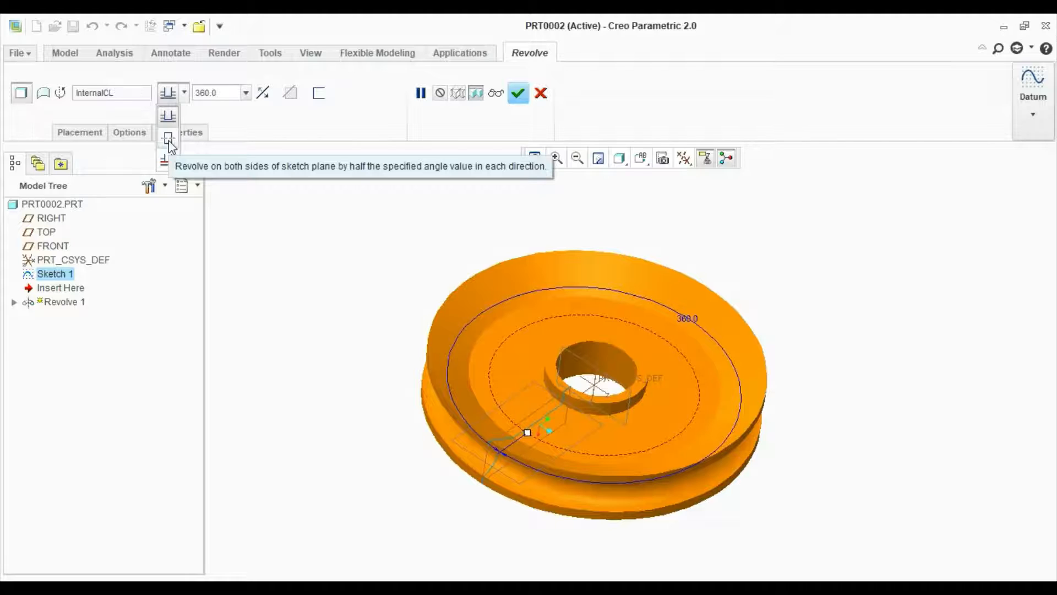
double_click(217, 93)
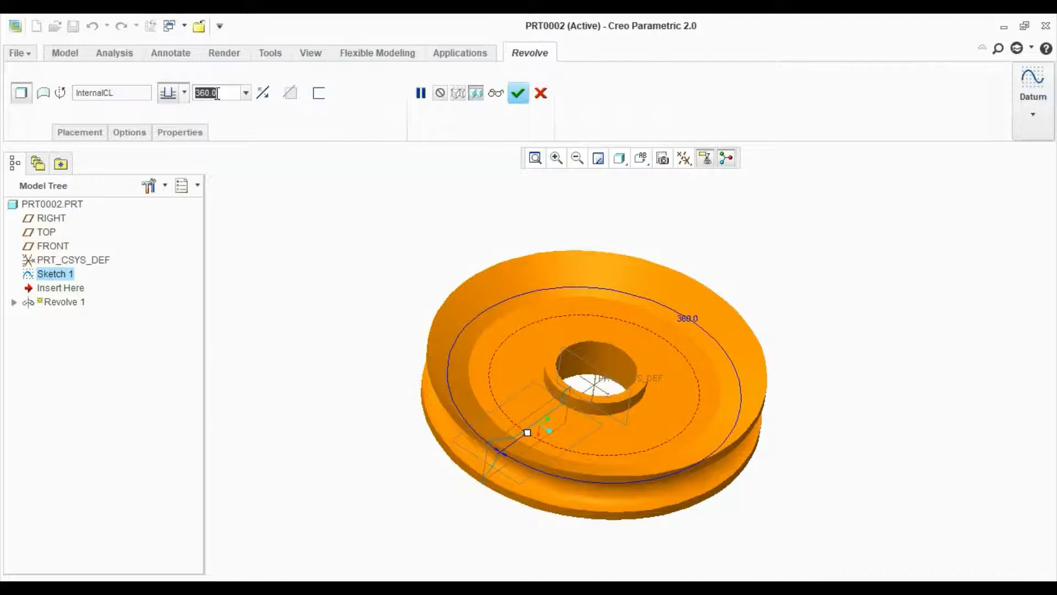
type("11")
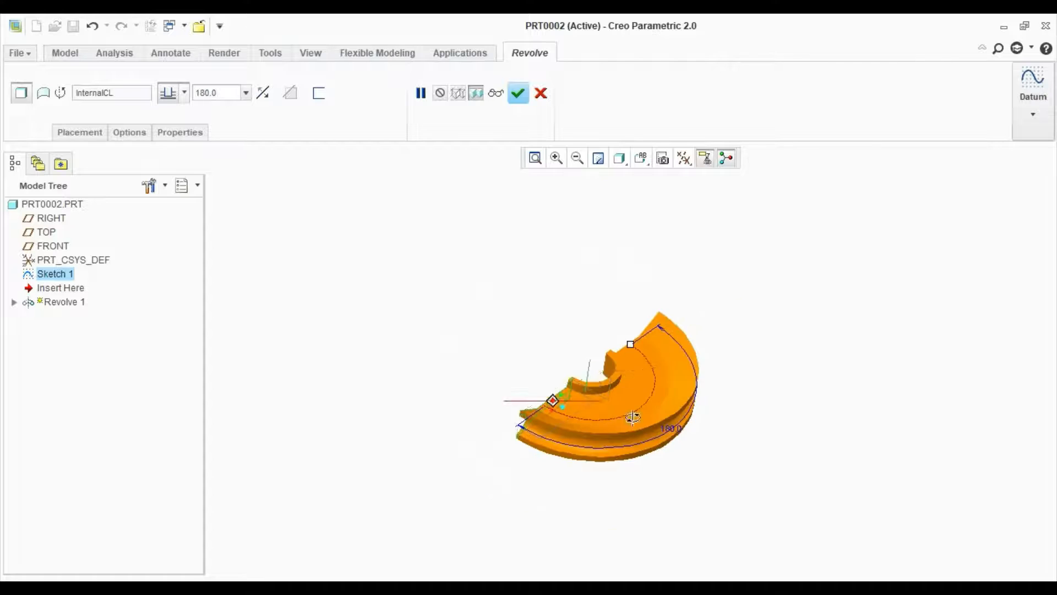
middle_click_drag(632, 418, 615, 370)
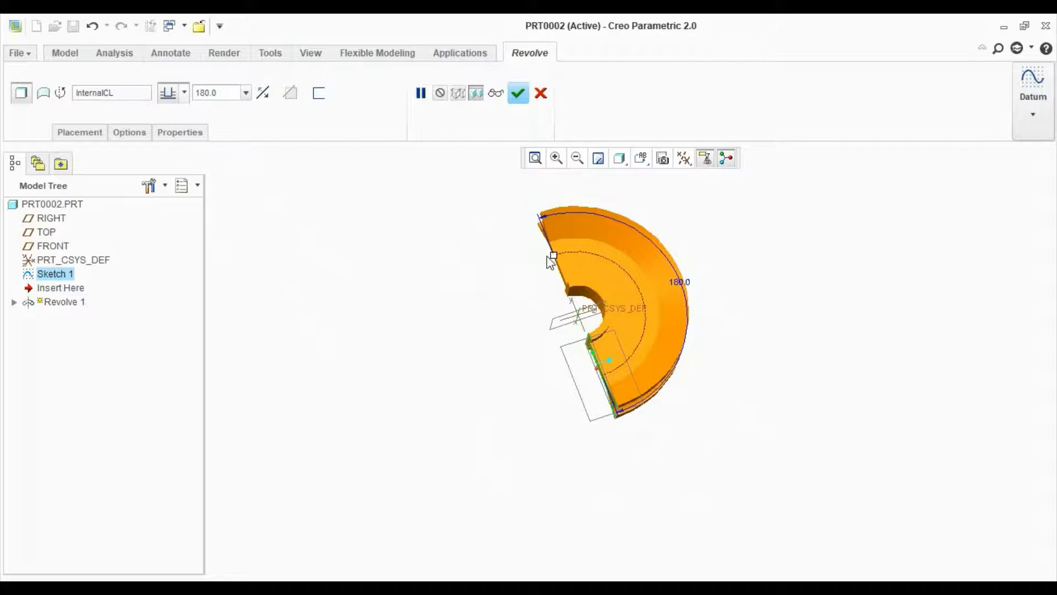
Step: Widen the one-sided revolve freehand to about 208° and set its angle to 250°
left_click_drag(554, 256, 528, 276)
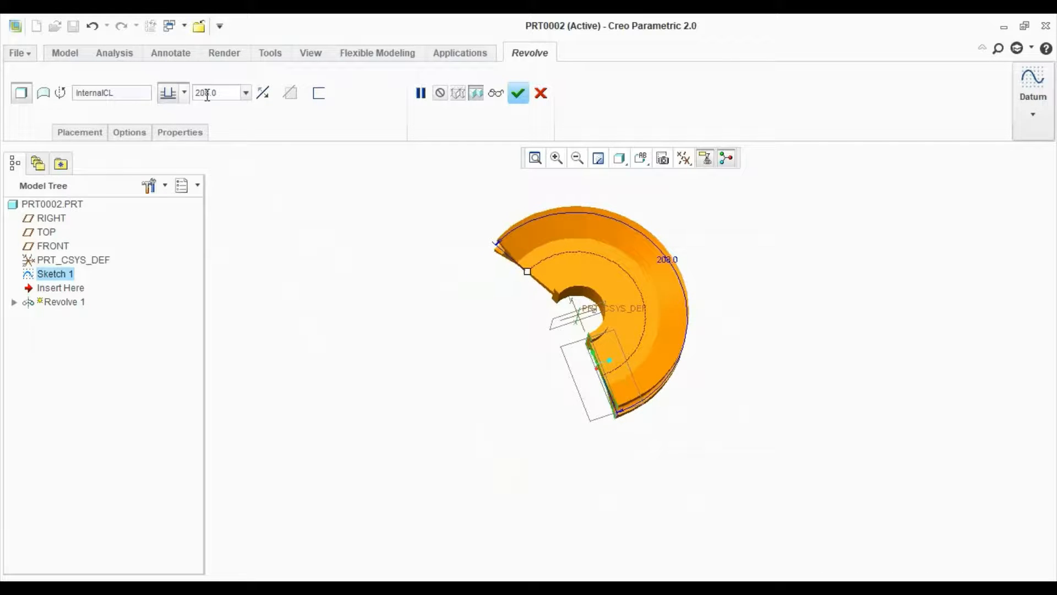
type("22")
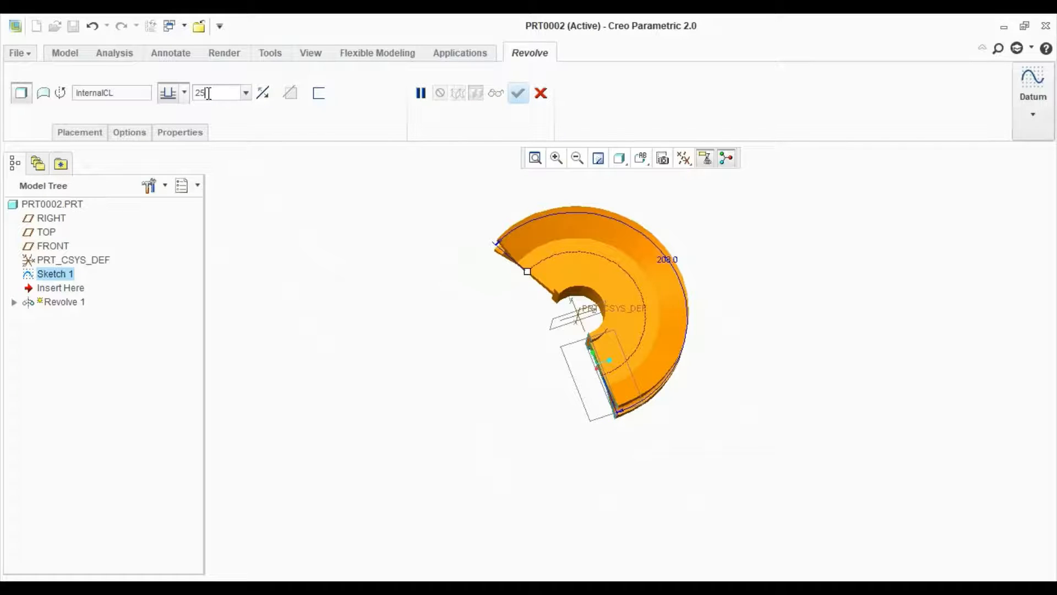
type("0")
key("Return")
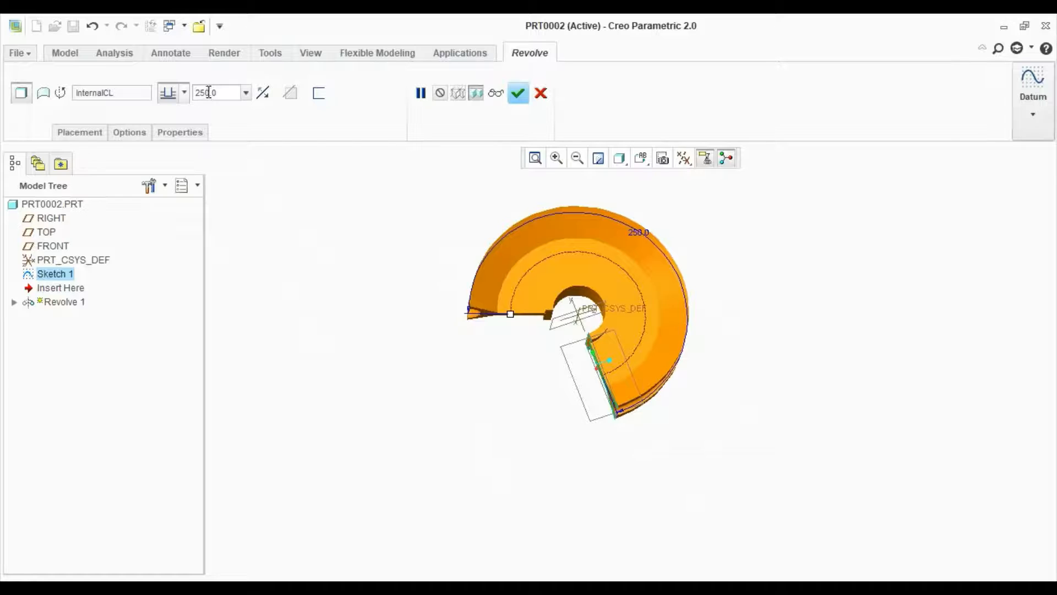
middle_click_drag(663, 402, 706, 360)
scroll(593, 286, "up", 2)
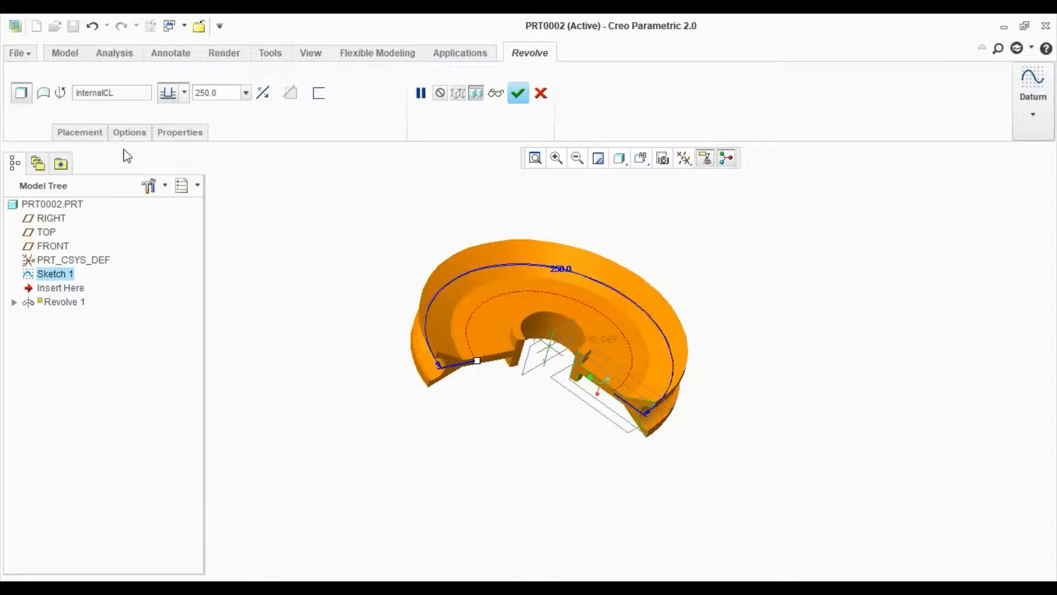
Step: Make the revolve symmetric about the sketch plane and adjust its angle freehand to about 232°
left_click(185, 93)
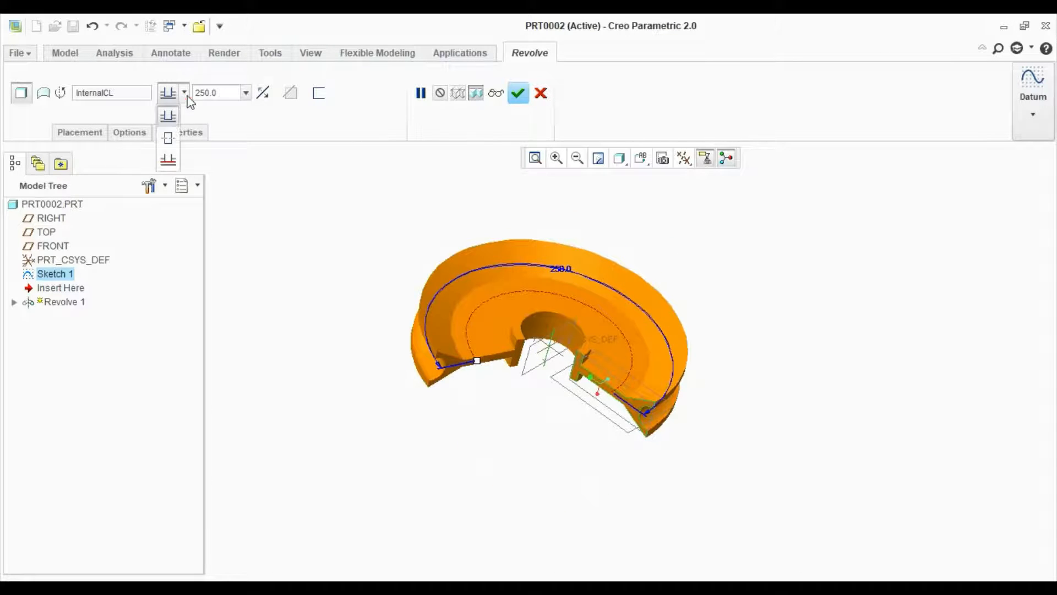
left_click(170, 139)
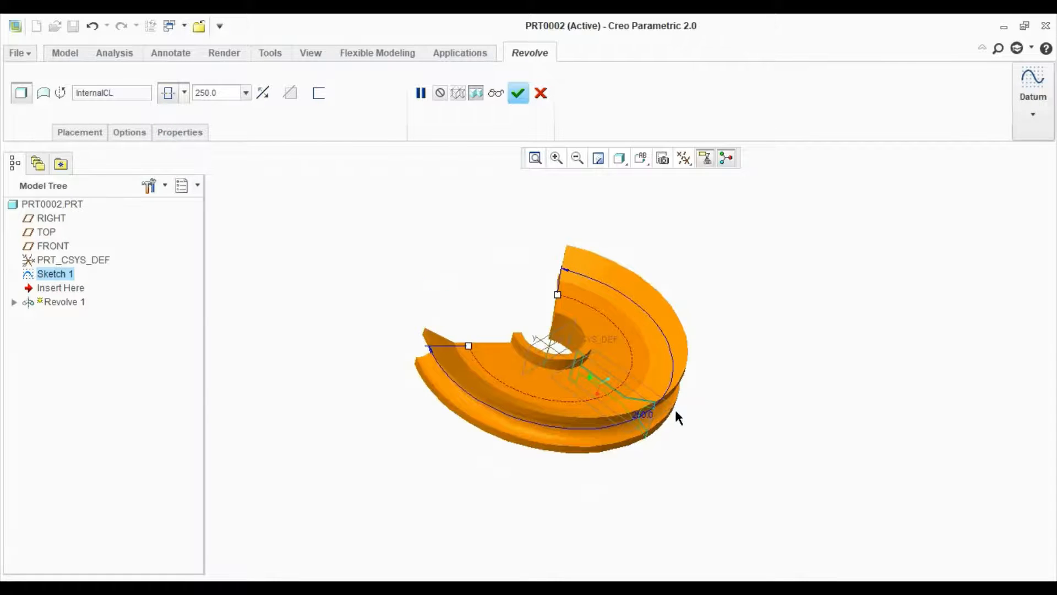
middle_click_drag(675, 412, 615, 416)
mouse_move(462, 382)
left_mouse_down()
mouse_move(495, 410)
mouse_move(467, 397)
left_mouse_up()
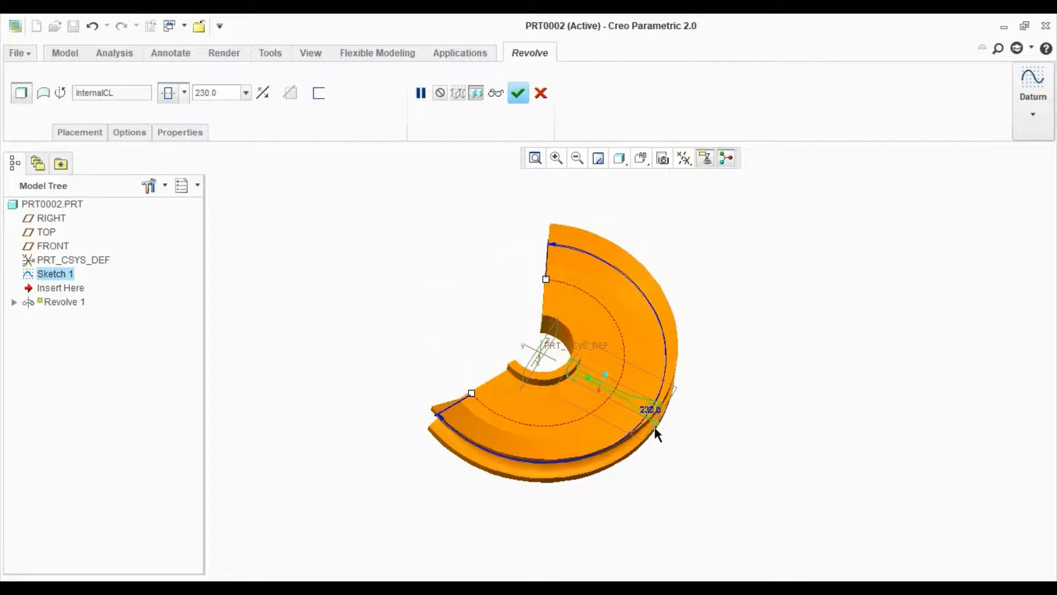
middle_click_drag(655, 432, 653, 389)
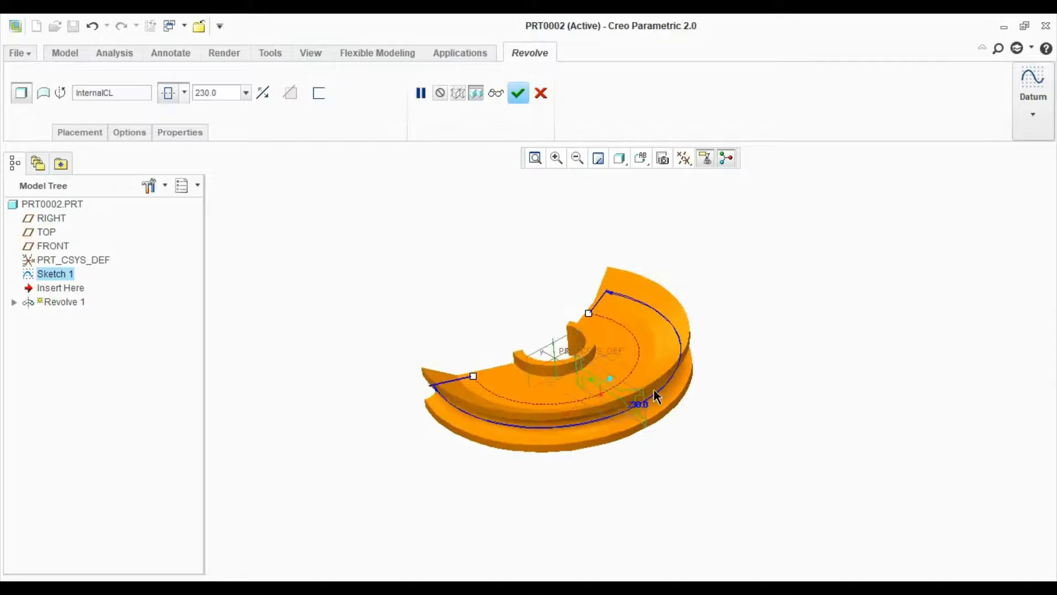
middle_click_drag(700, 415, 722, 441)
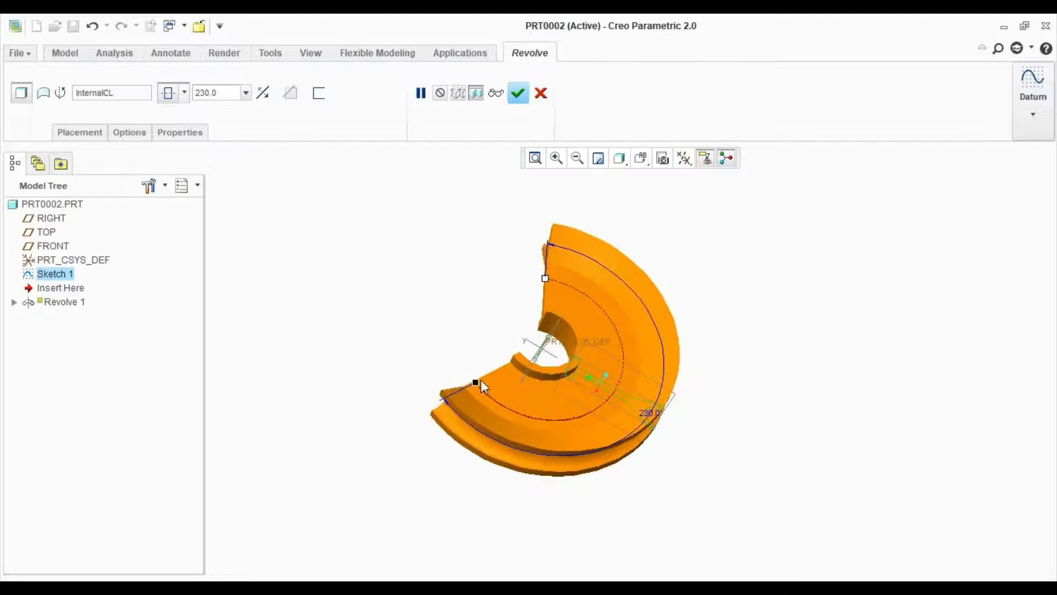
mouse_move(476, 381)
left_mouse_down()
mouse_move(517, 403)
mouse_move(462, 392)
left_mouse_up()
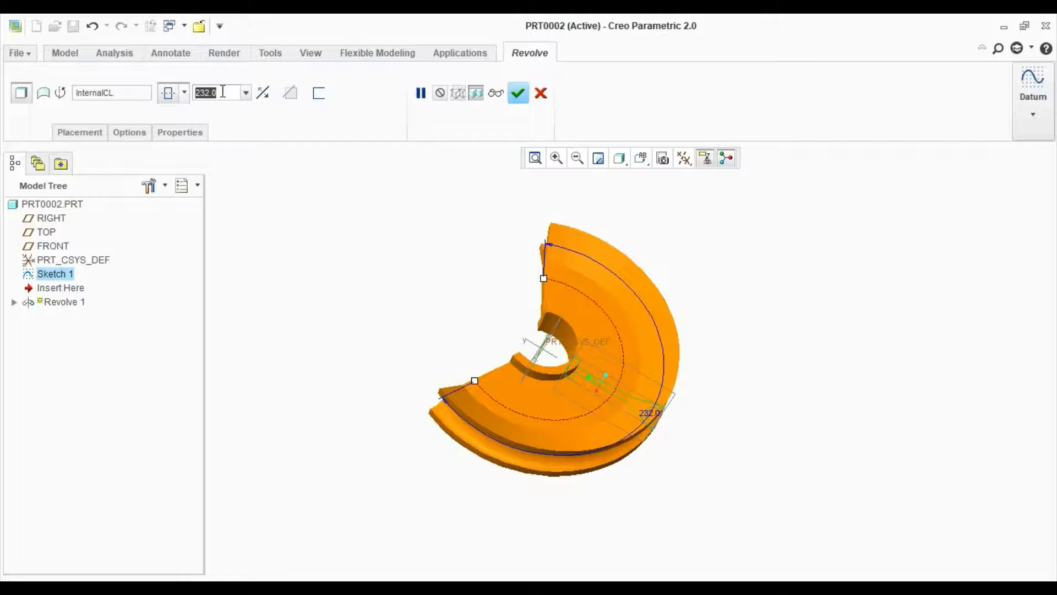
Step: Set the symmetric revolve angle to 360° and complete the pulley feature
type("33")
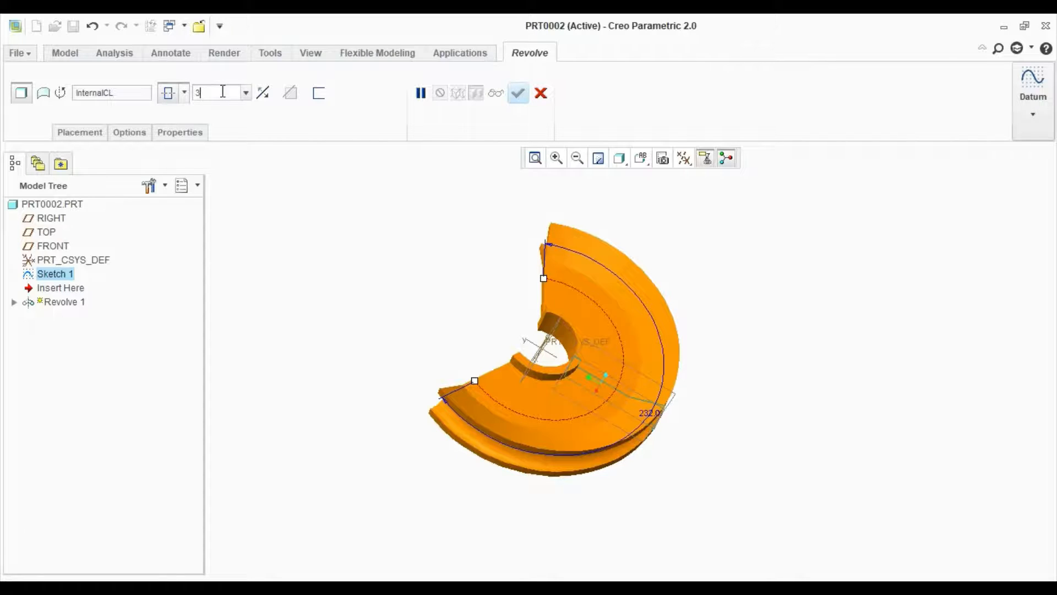
key("Return")
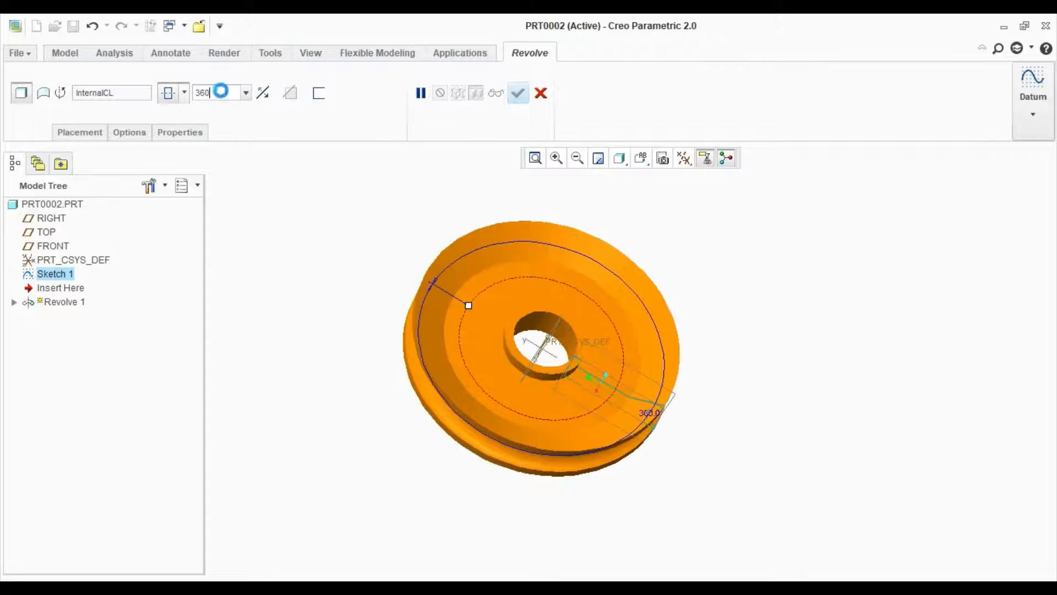
middle_click_drag(613, 338, 600, 308)
scroll(567, 308, "down", 4)
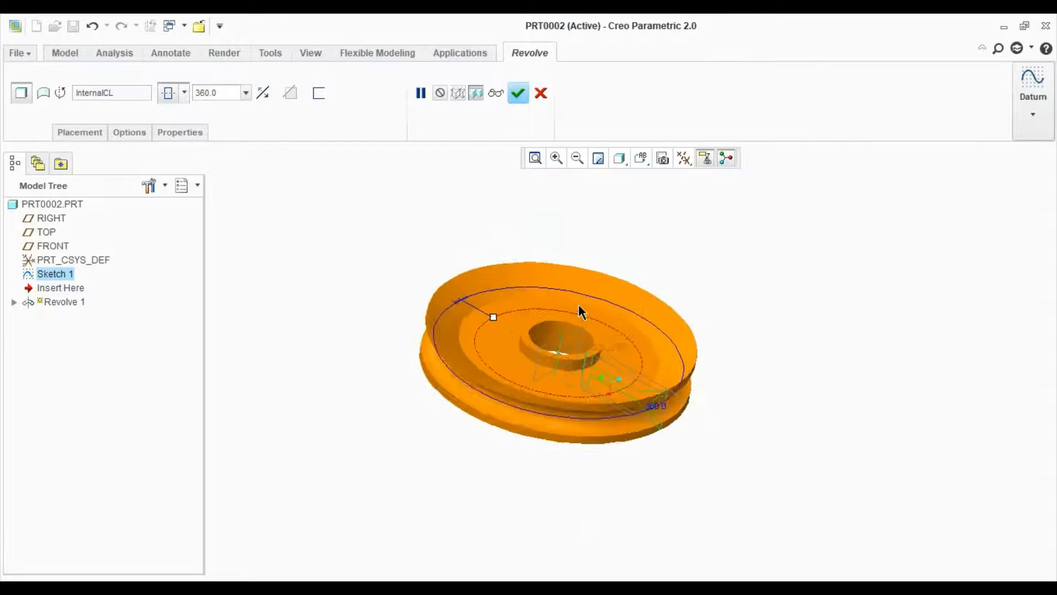
left_click(516, 92)
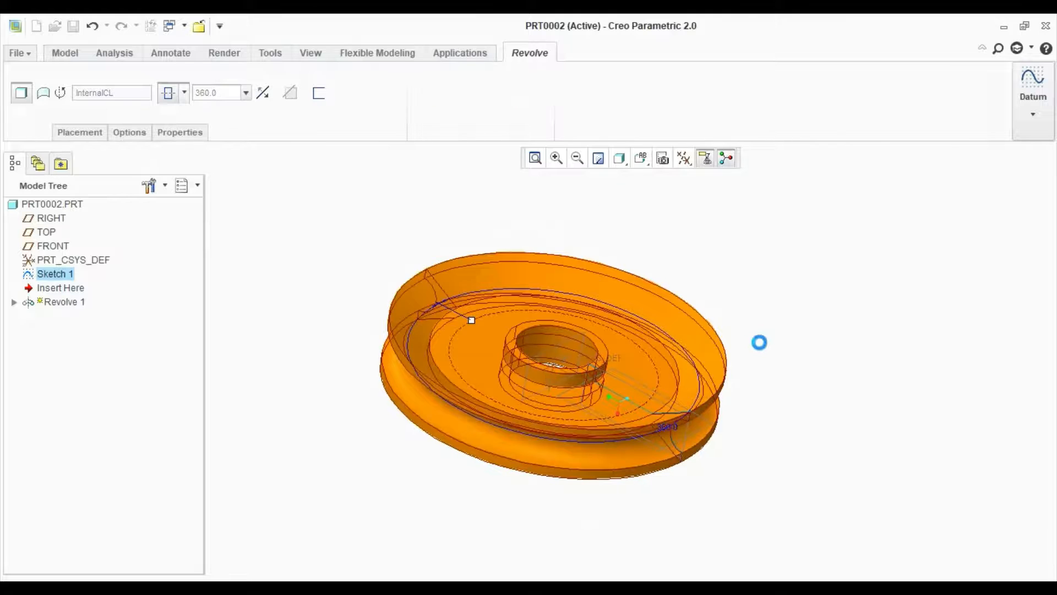
middle_click_drag(764, 408, 806, 376)
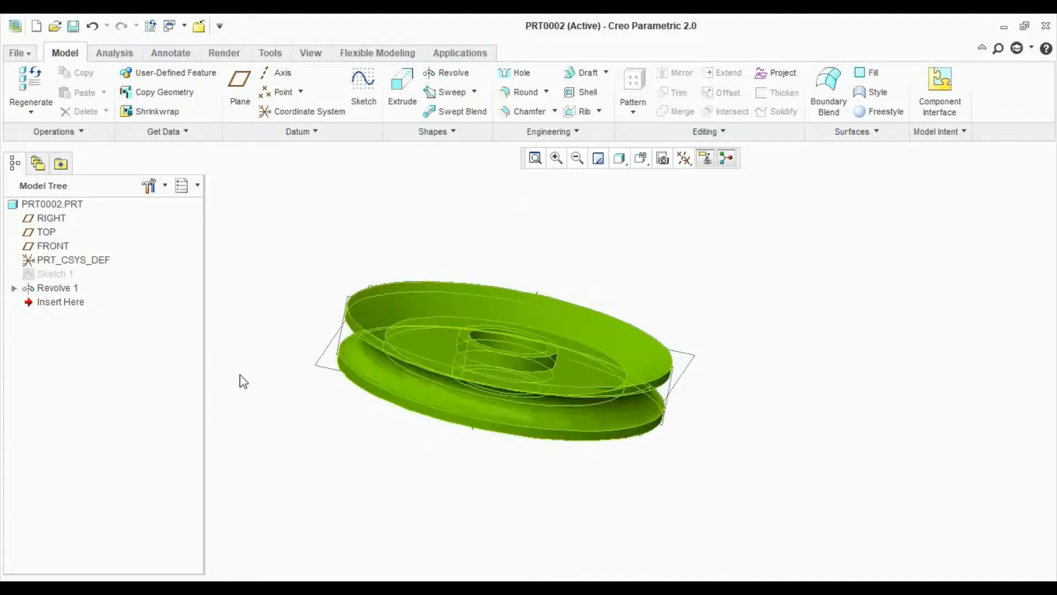
Step: Delete the revolved pulley feature and its profile sketch from the part
left_click(58, 289)
right_click(58, 289)
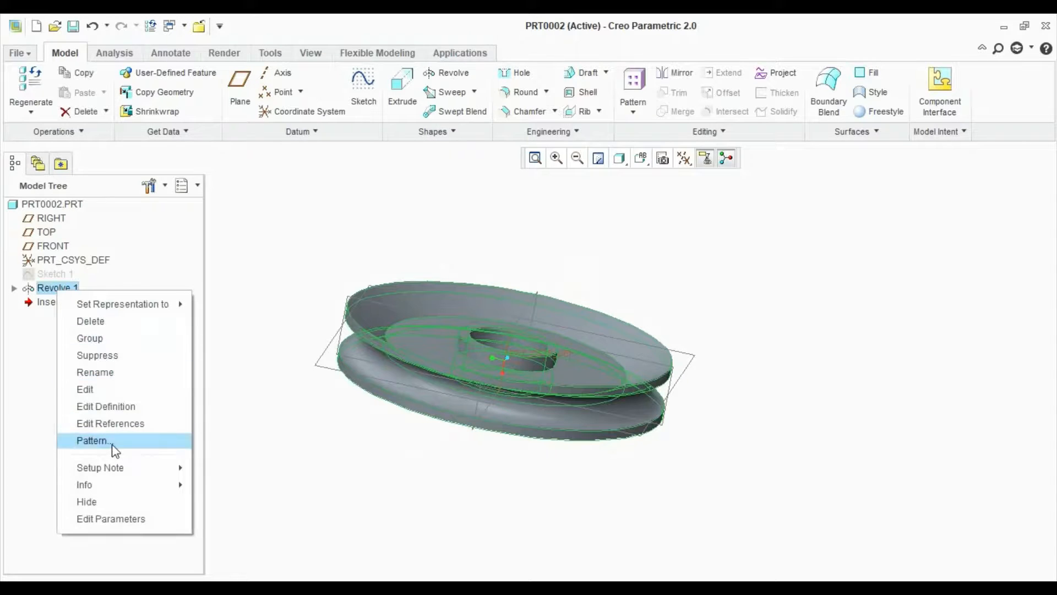
left_click(119, 321)
left_click(489, 337)
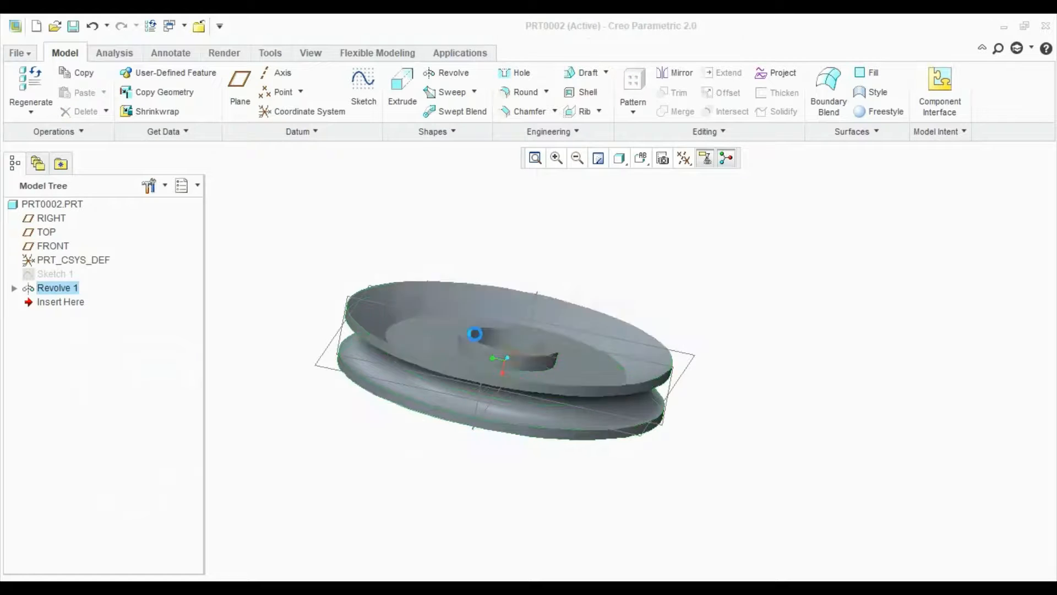
left_click(52, 274)
right_click(52, 275)
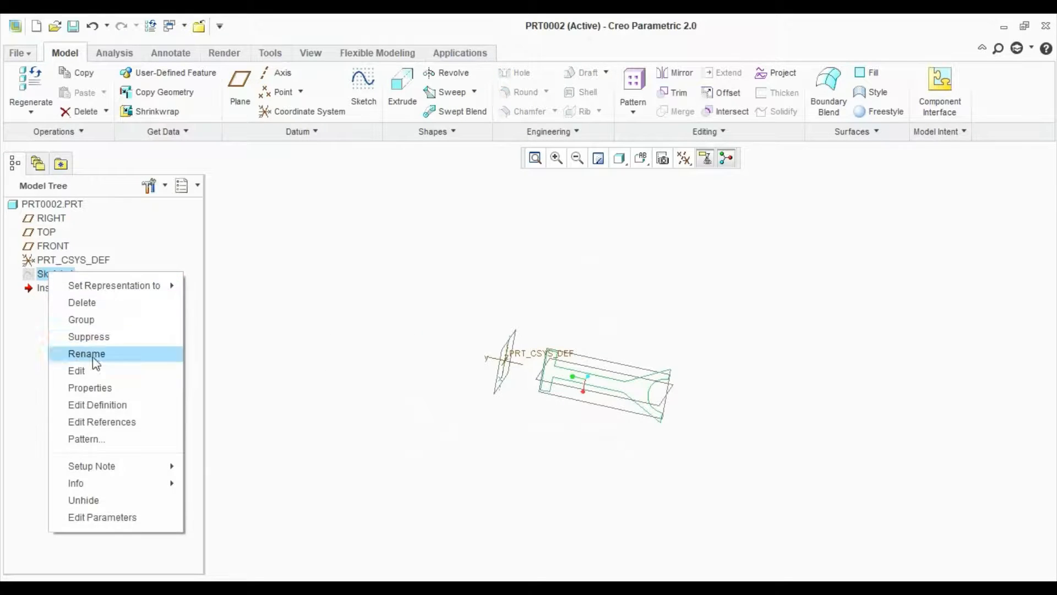
left_click(105, 305)
left_click(471, 333)
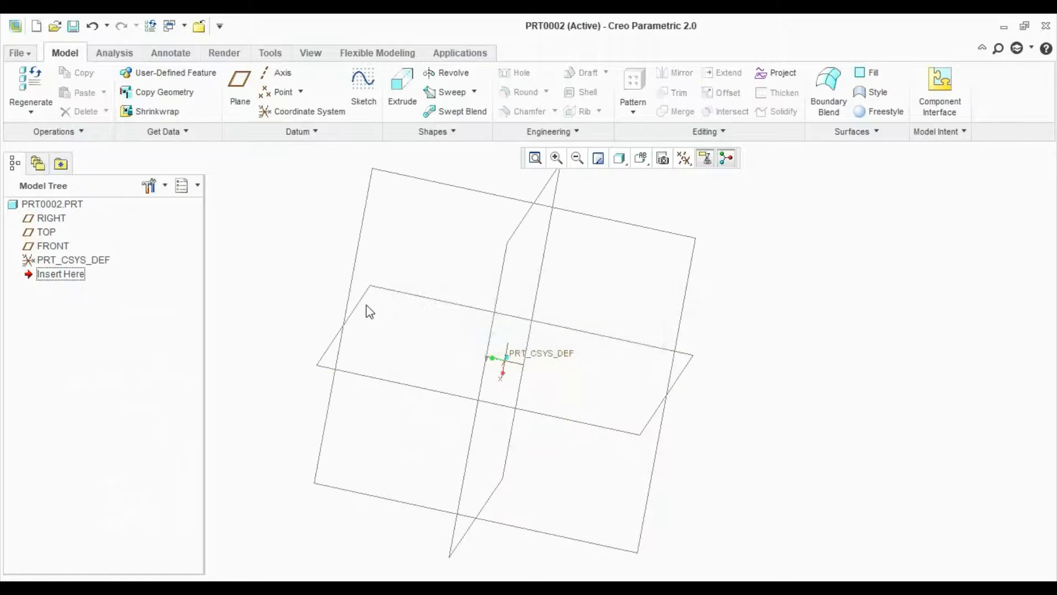
scroll(788, 408, "up", 2)
scroll(669, 375, "down", 1)
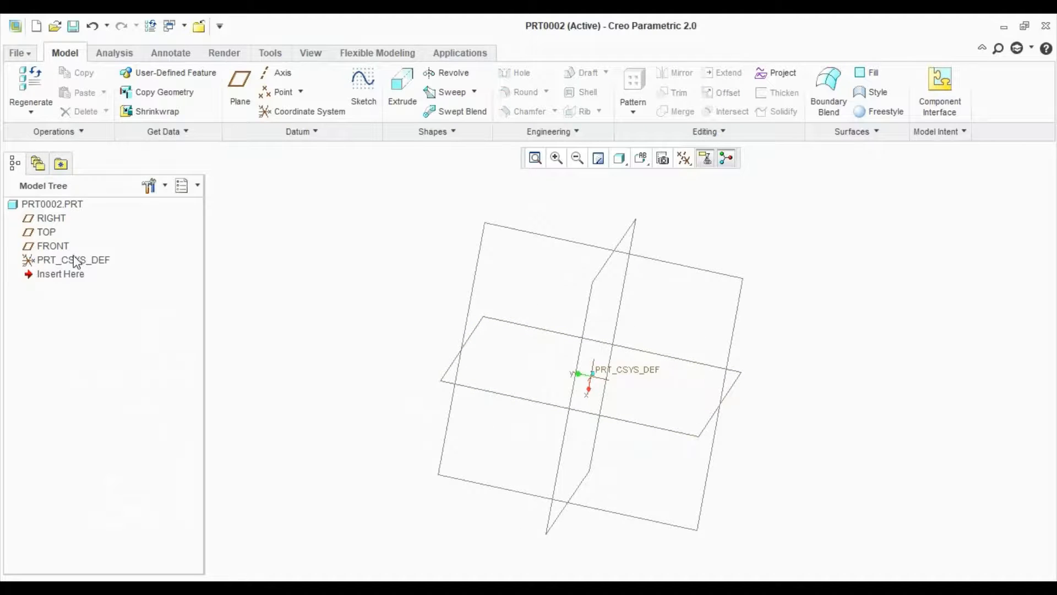
Step: Start a sketch on the FRONT datum plane
left_click(520, 232)
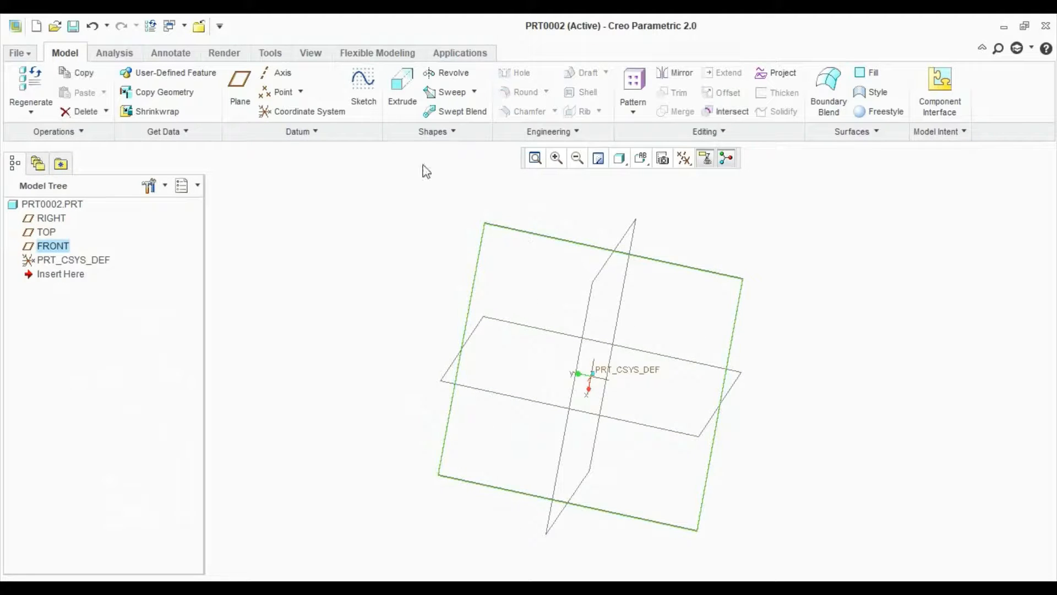
left_click(363, 93)
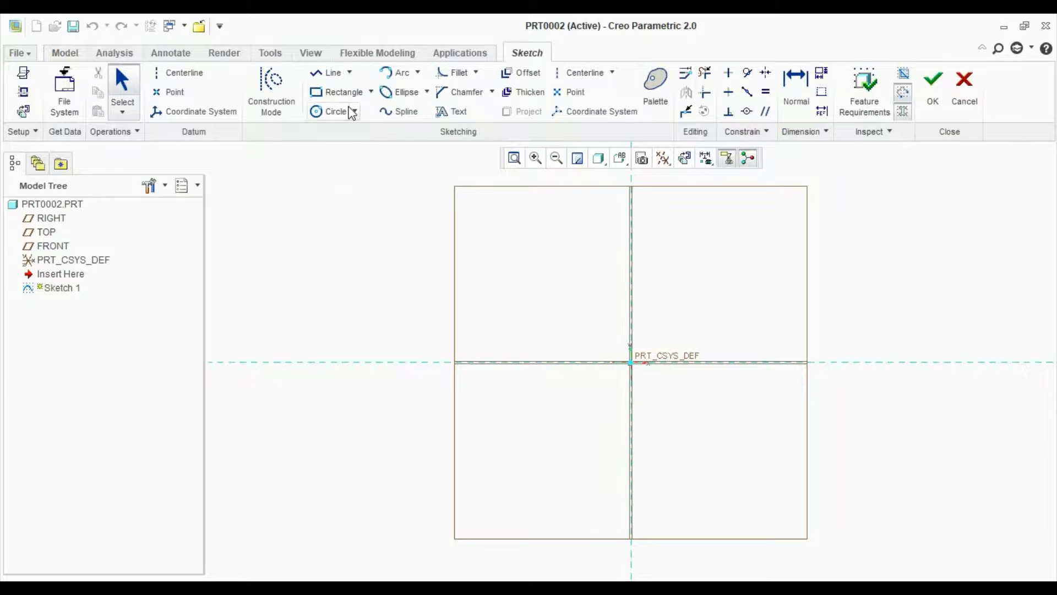
left_click(337, 92)
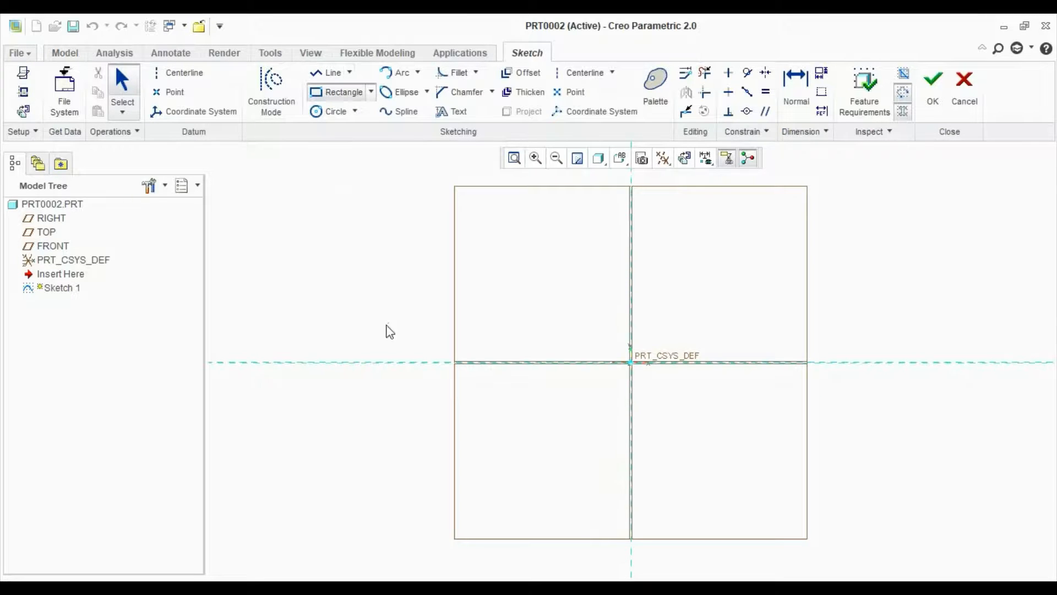
left_click(391, 291)
left_click(560, 423)
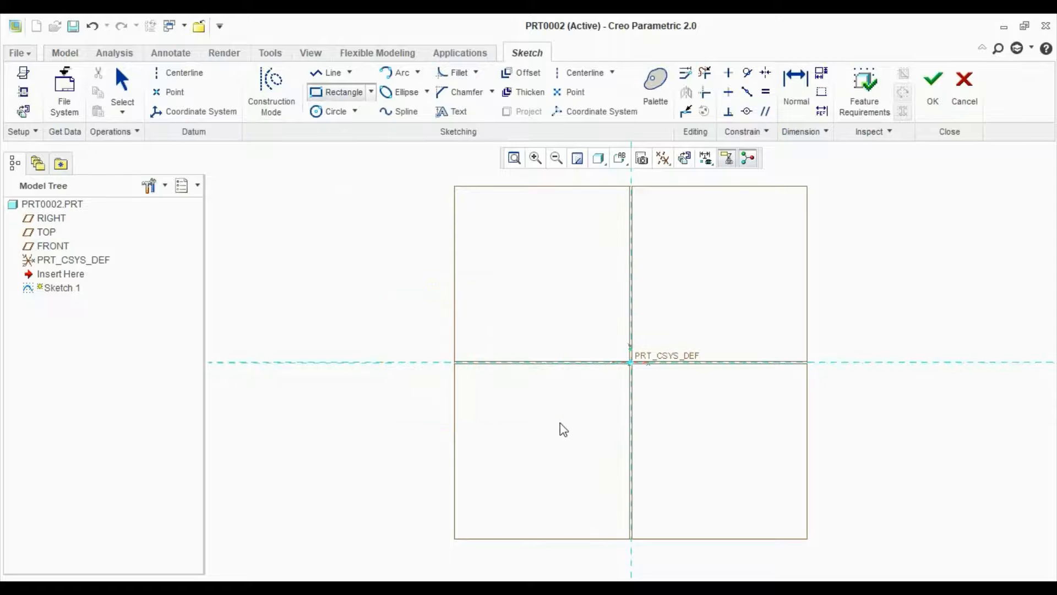
middle_click(589, 331)
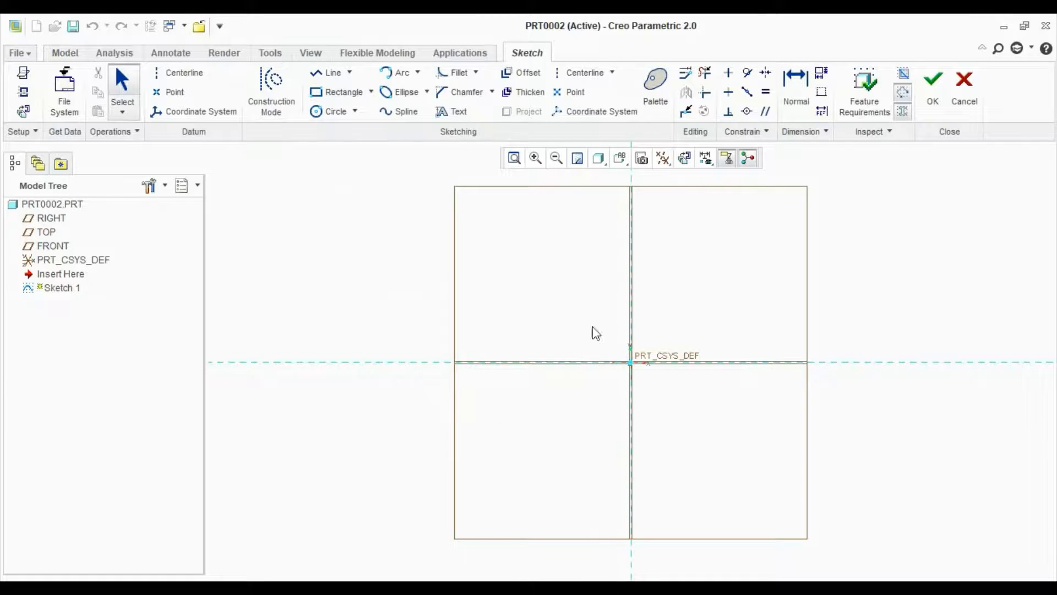
Step: Sketch a rectangle about 124 wide and 206 high across the horizontal reference, about 361 to the left of the vertical reference
left_click(337, 92)
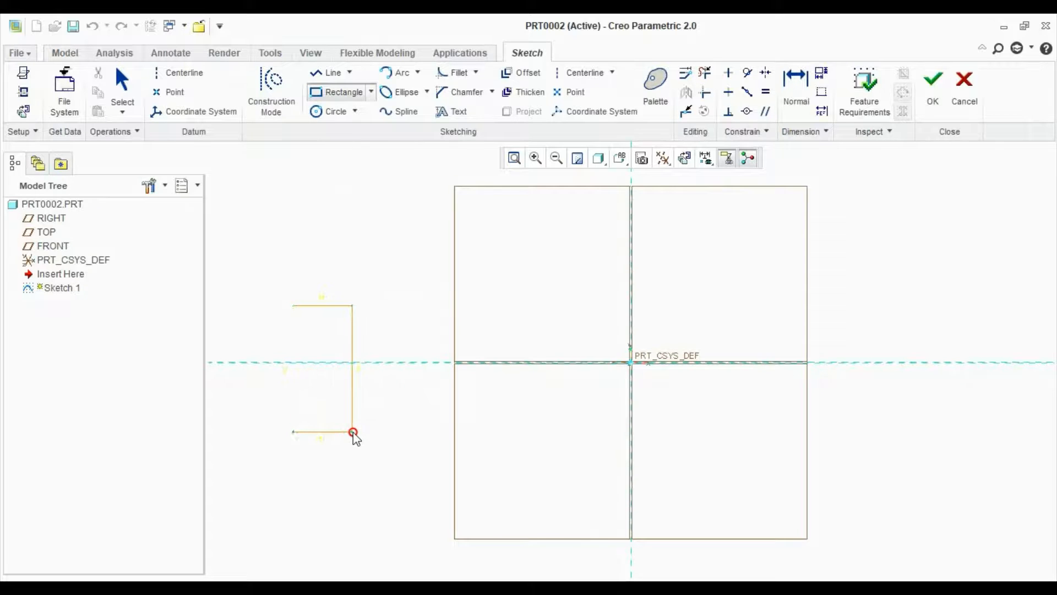
left_click(380, 449)
middle_click(494, 435)
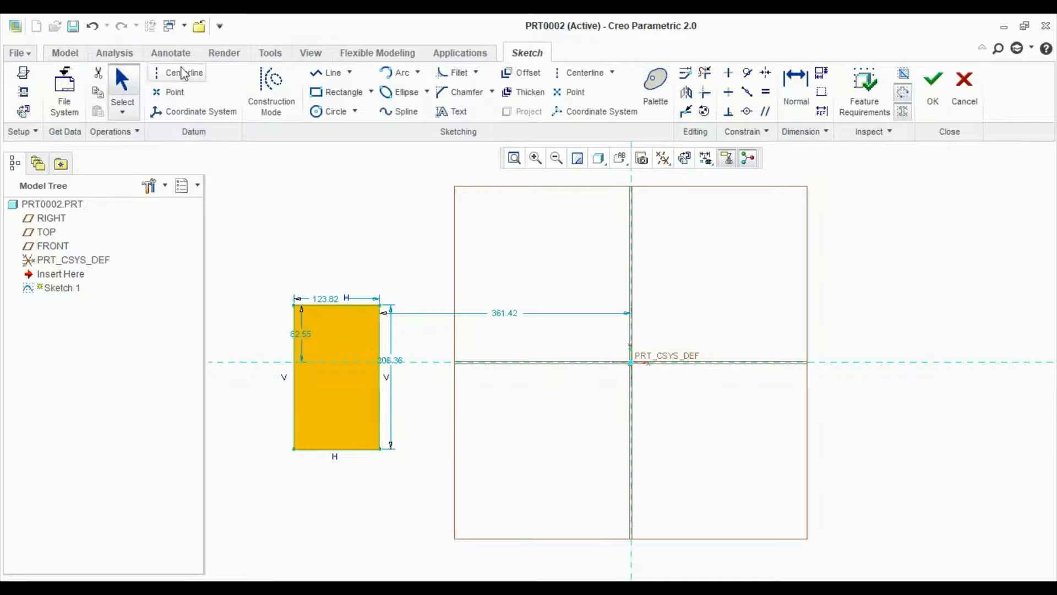
Step: Add a vertical datum centerline through the sketch origin and finish the sketch
left_click(185, 81)
left_click(632, 364)
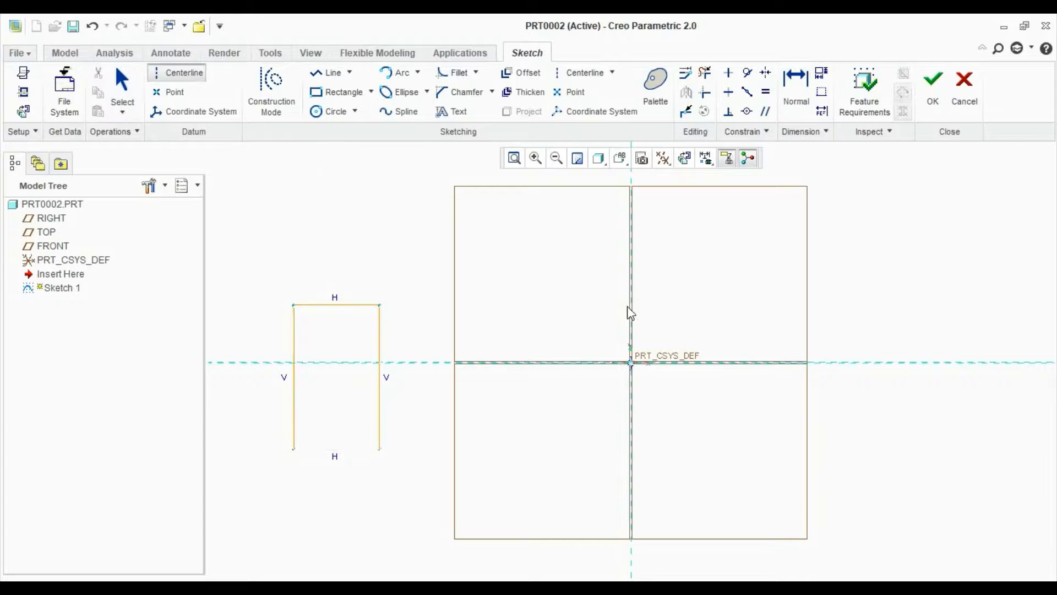
left_click(642, 293)
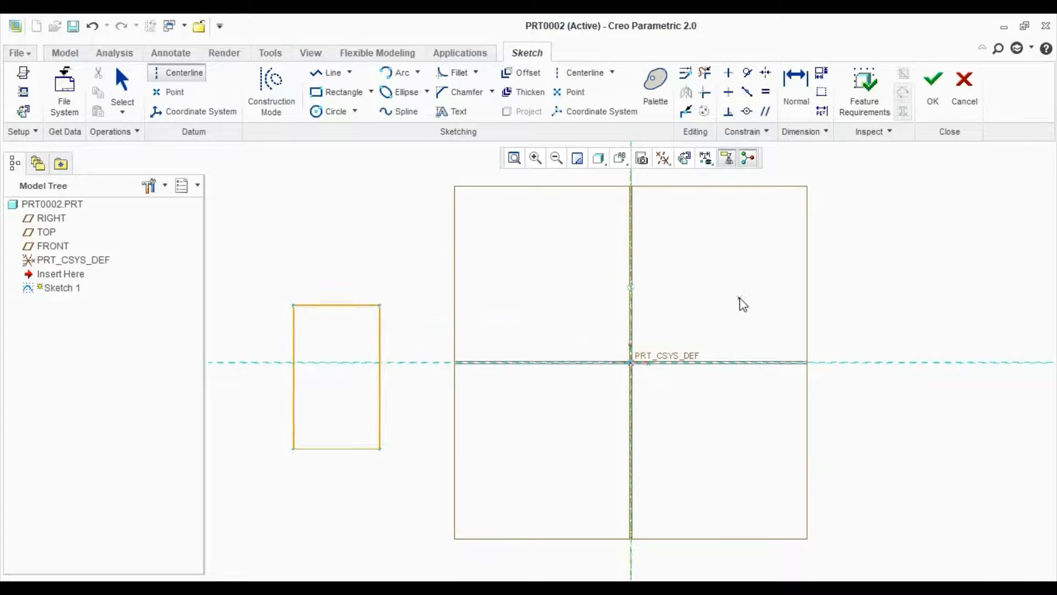
middle_click(760, 292)
left_click(938, 108)
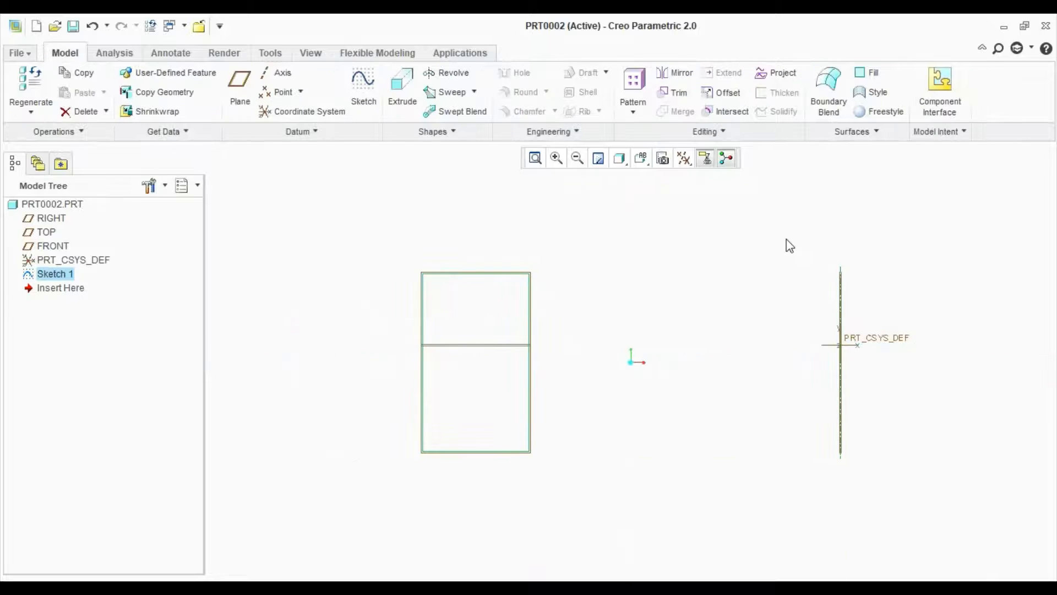
Step: Revolve the rectangle 360° about its internal centerline into a solid ring and complete the feature
scroll(562, 354, "up", 3)
middle_click_drag(671, 352, 696, 361)
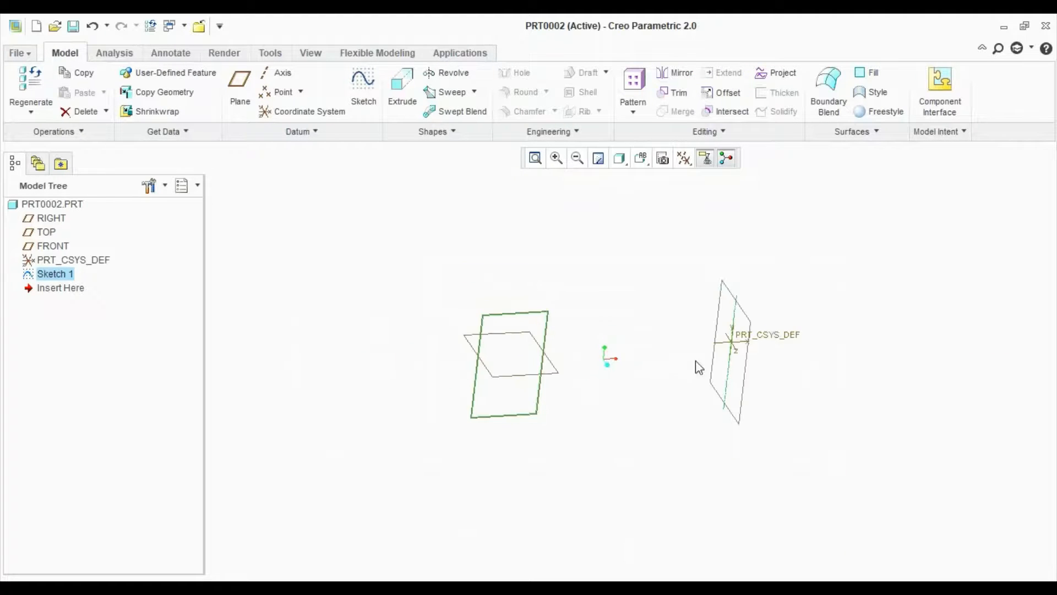
scroll(775, 321, "down", 3)
left_click(459, 72)
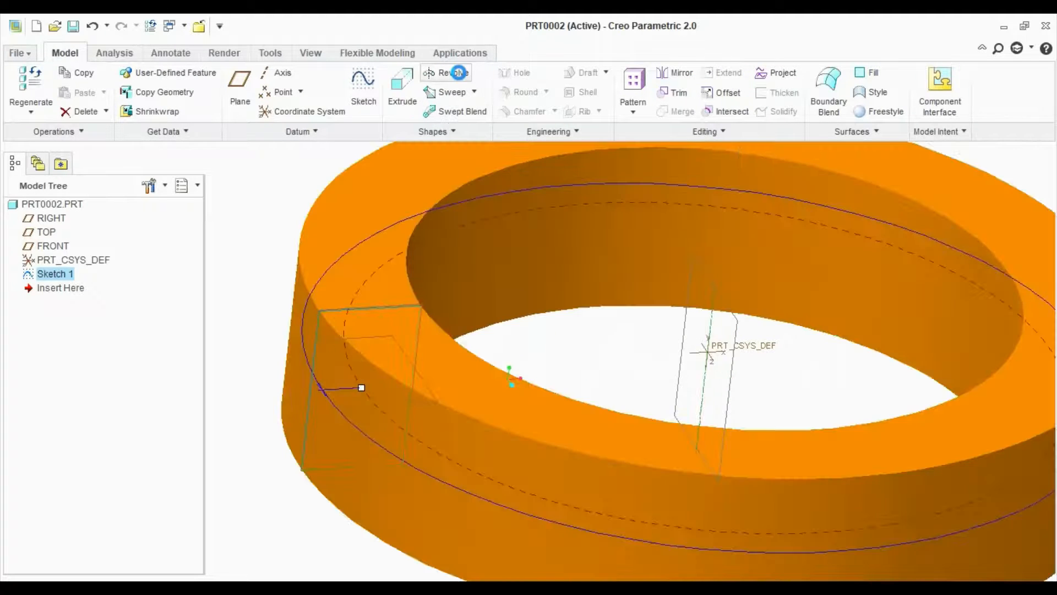
scroll(599, 365, "up", 4)
scroll(710, 405, "down", 3)
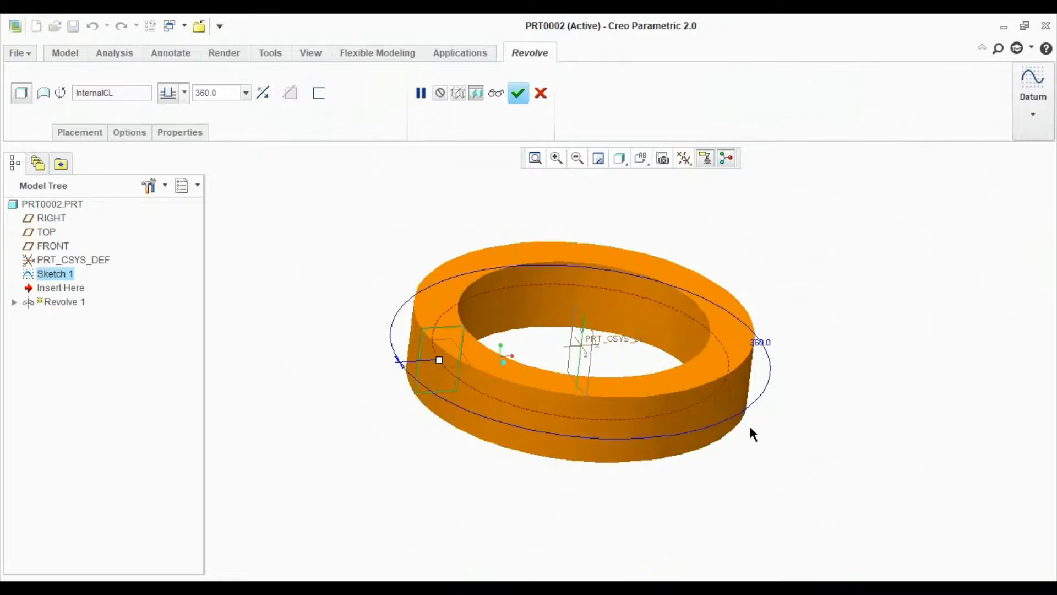
mouse_move(749, 424)
middle_mouse_down()
mouse_move(743, 301)
mouse_move(718, 443)
mouse_move(710, 430)
middle_mouse_up()
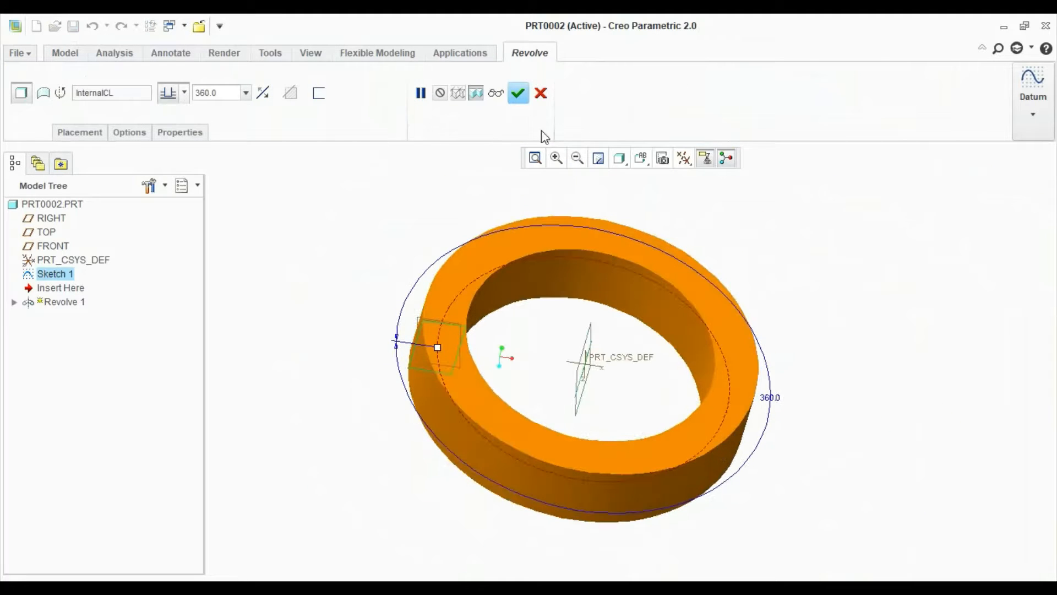
left_click(519, 93)
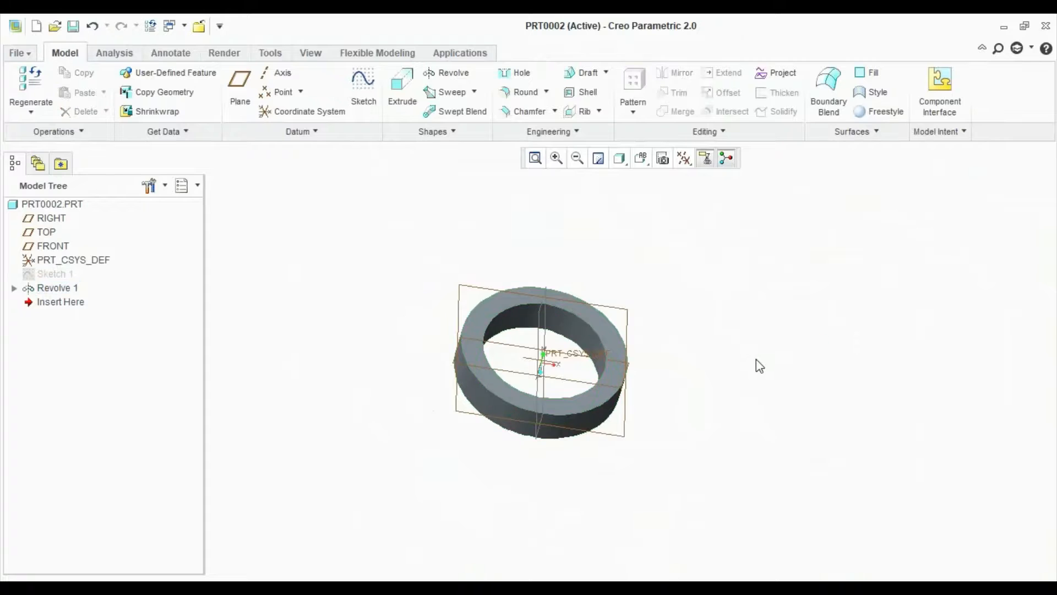
Step: Start a sketch on the FRONT plane and add the ring's outer, upper, lower and inner surfaces as references
middle_click_drag(758, 366, 764, 329)
scroll(496, 351, "down", 4)
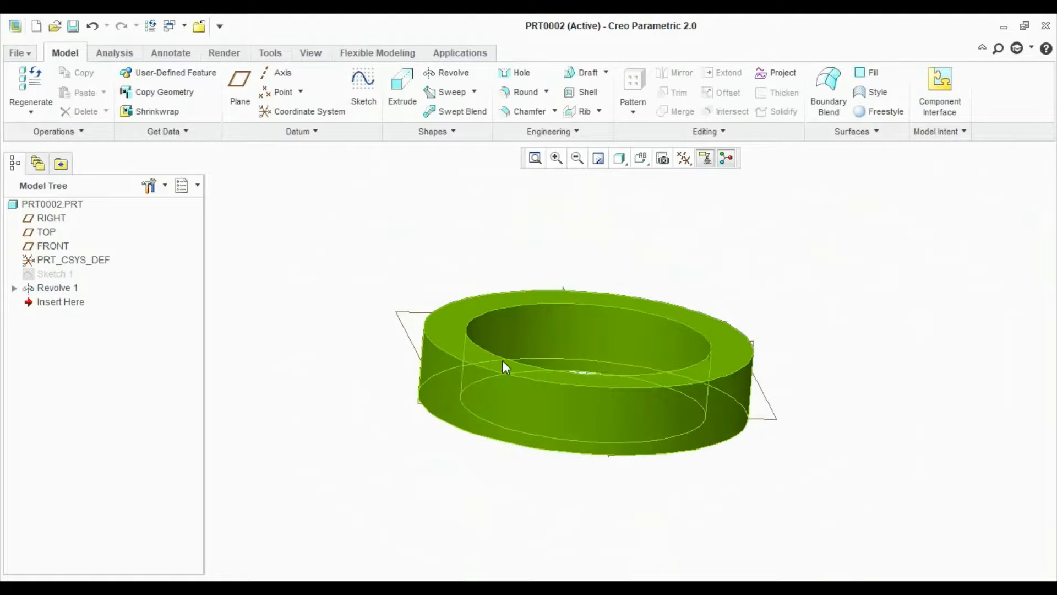
mouse_move(555, 420)
middle_mouse_down()
mouse_move(562, 385)
mouse_move(569, 425)
mouse_move(496, 378)
mouse_move(509, 378)
mouse_move(500, 355)
mouse_move(525, 356)
middle_mouse_up()
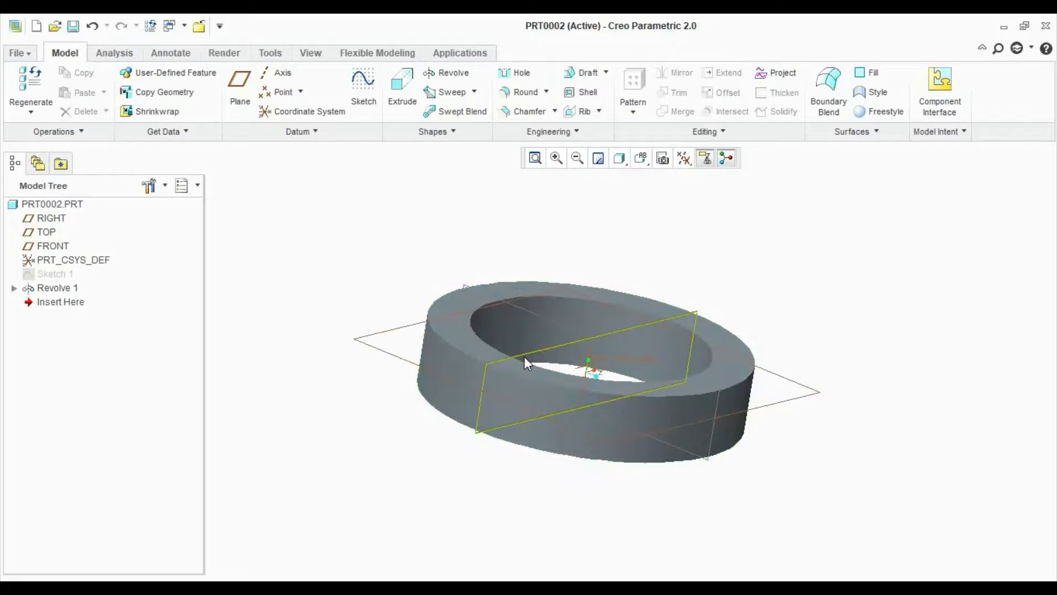
left_click(524, 352)
left_click(364, 82)
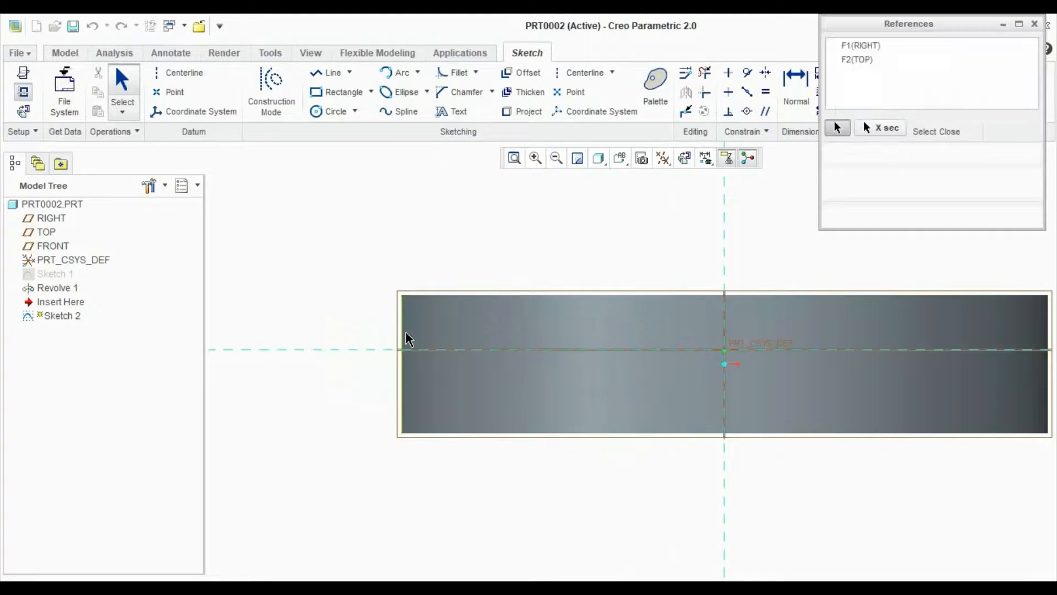
left_click(424, 309)
left_click(434, 298)
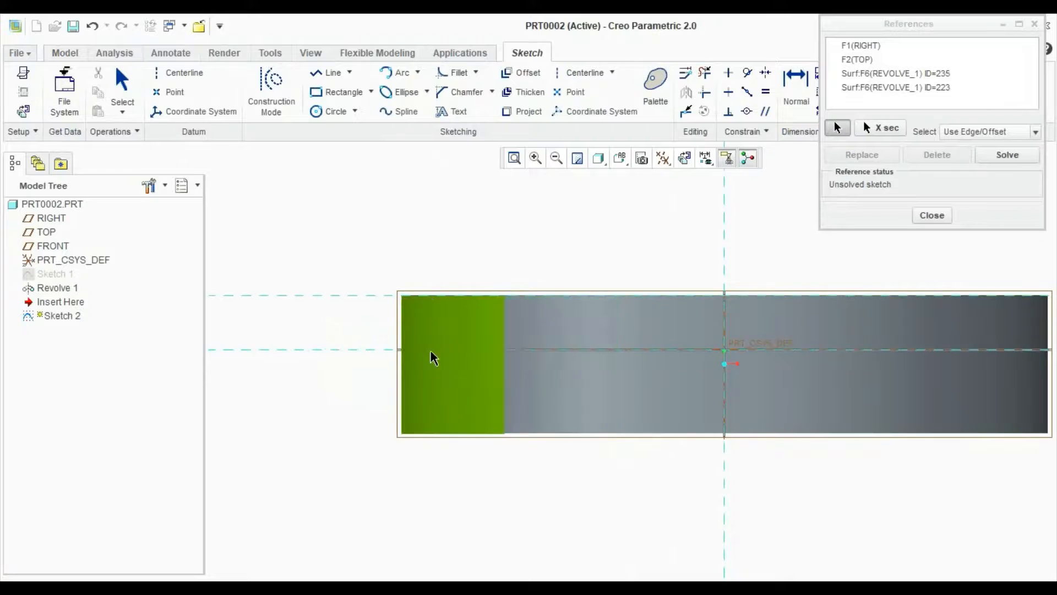
left_click(448, 435)
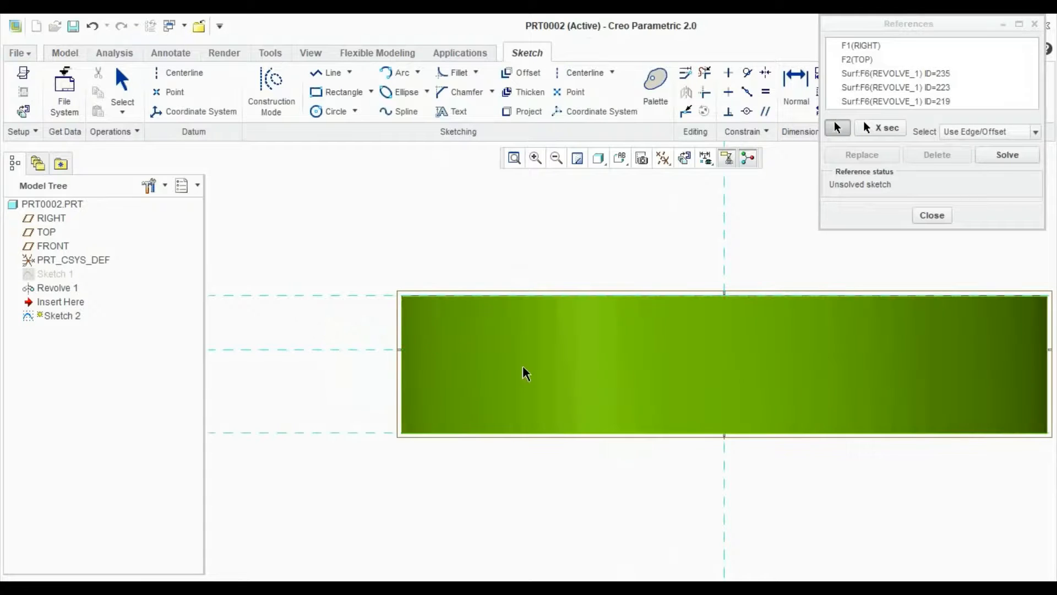
left_click(487, 378)
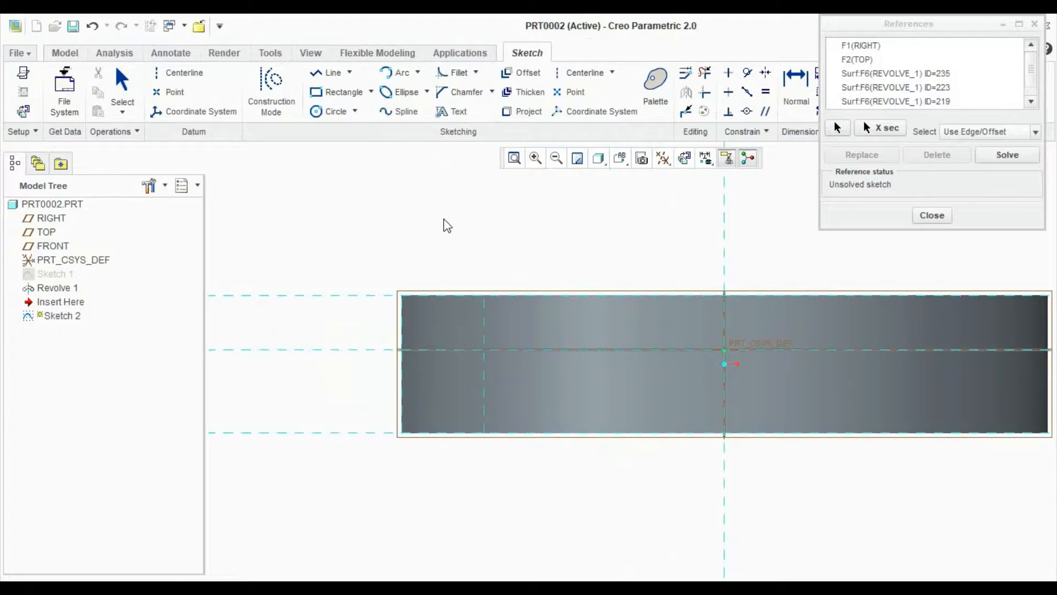
Step: Sketch a rectangle crossing the ring's outer edge, inset from its upper, lower and inner surfaces, and finish the sketch
left_click(340, 92)
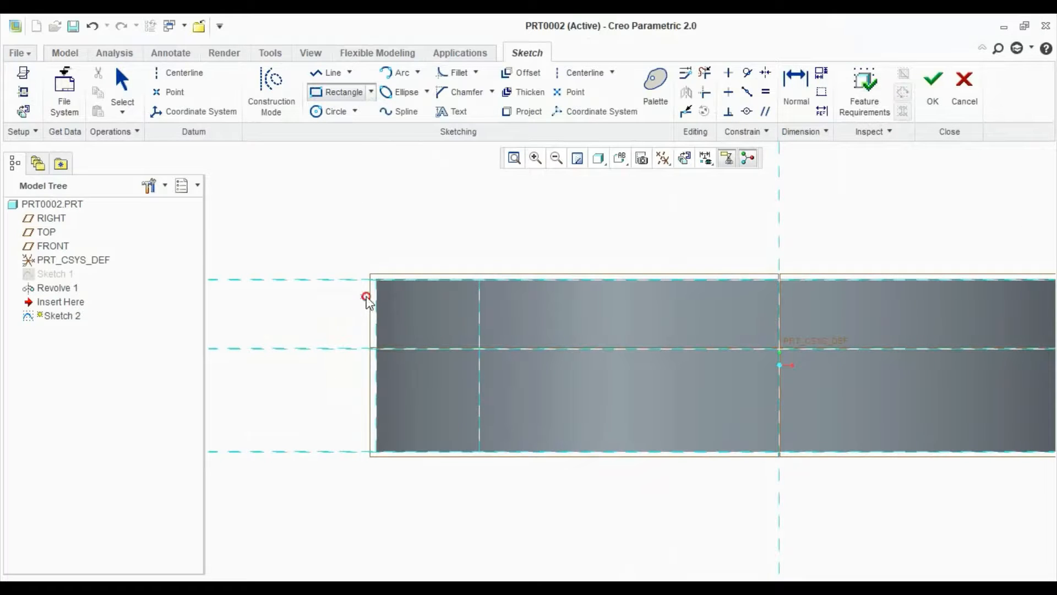
left_click(365, 297)
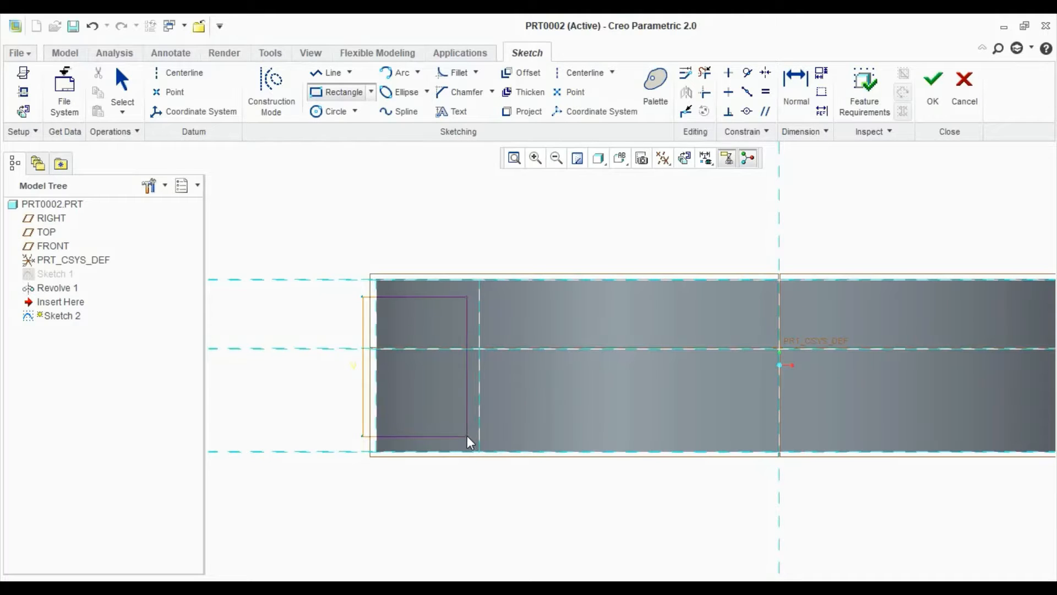
left_click(467, 440)
middle_click(540, 402)
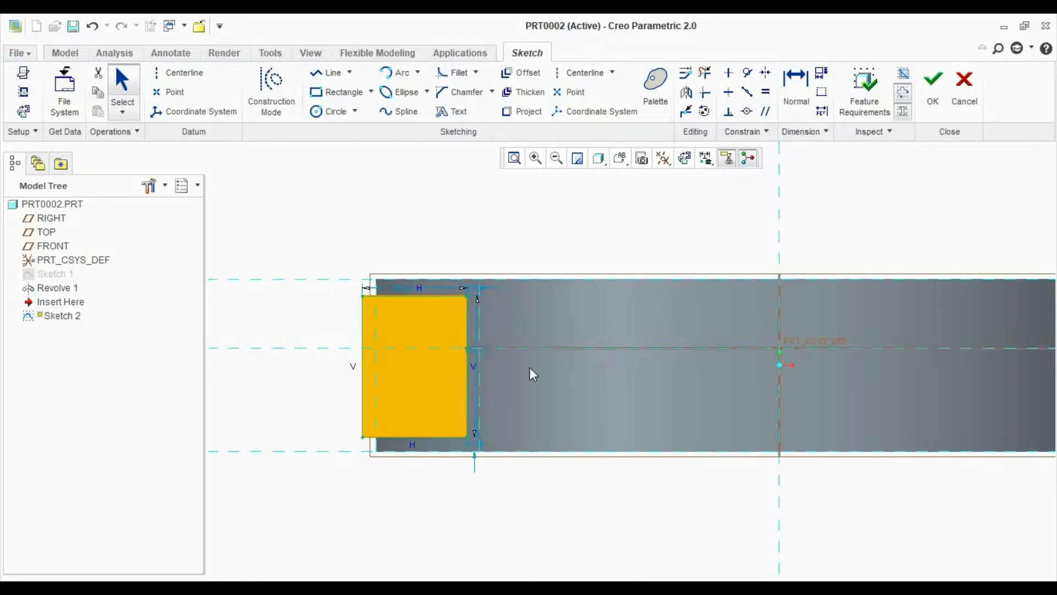
scroll(532, 374, "down", 4)
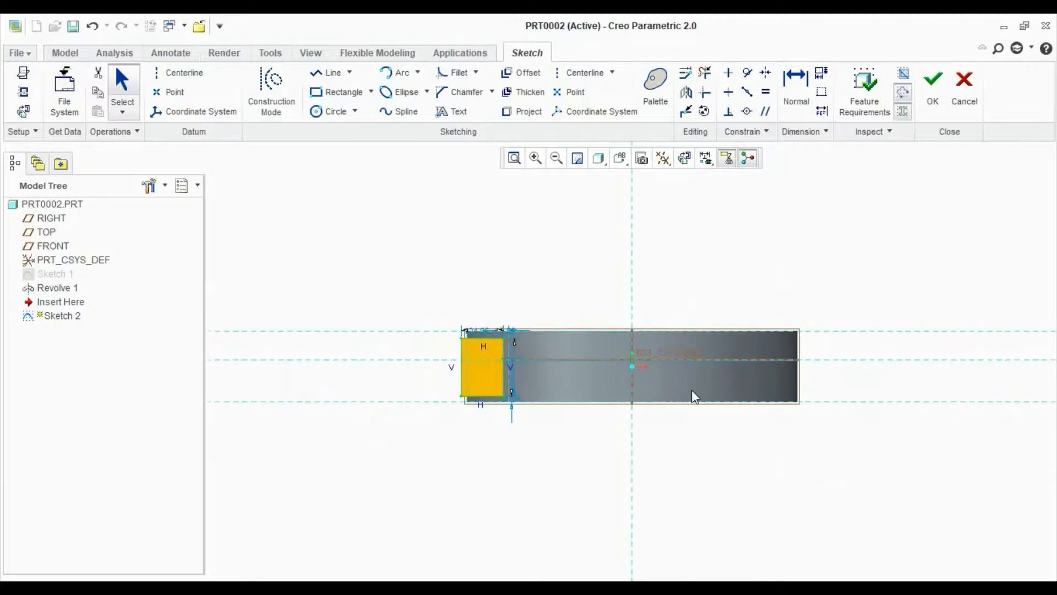
left_click(933, 88)
key("ctrl+d")
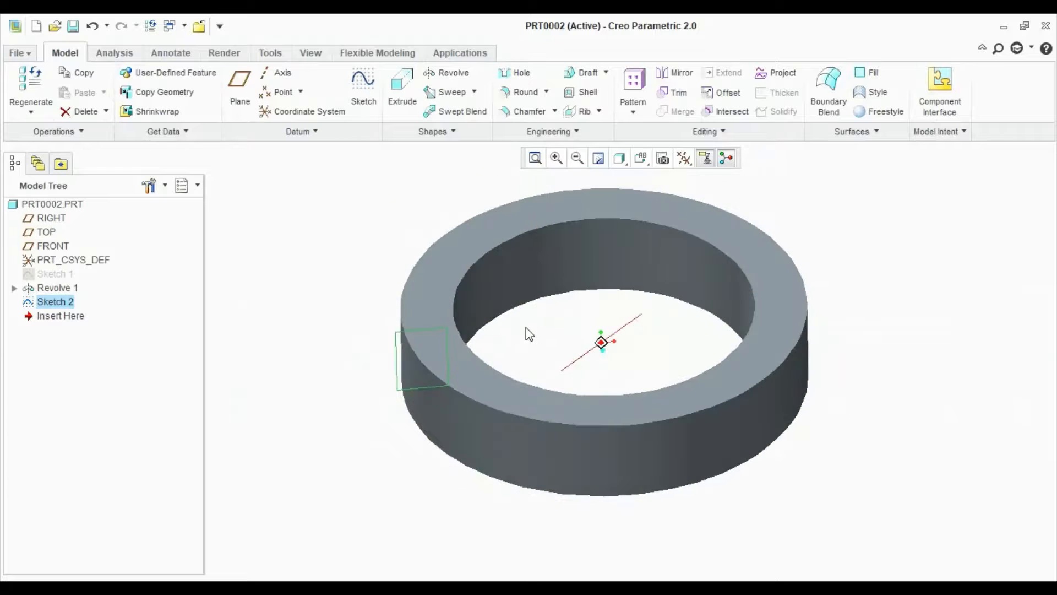
Step: Revolve the new rectangle 360° about the ring's central axis and switch the revolve to remove material
left_click(439, 74)
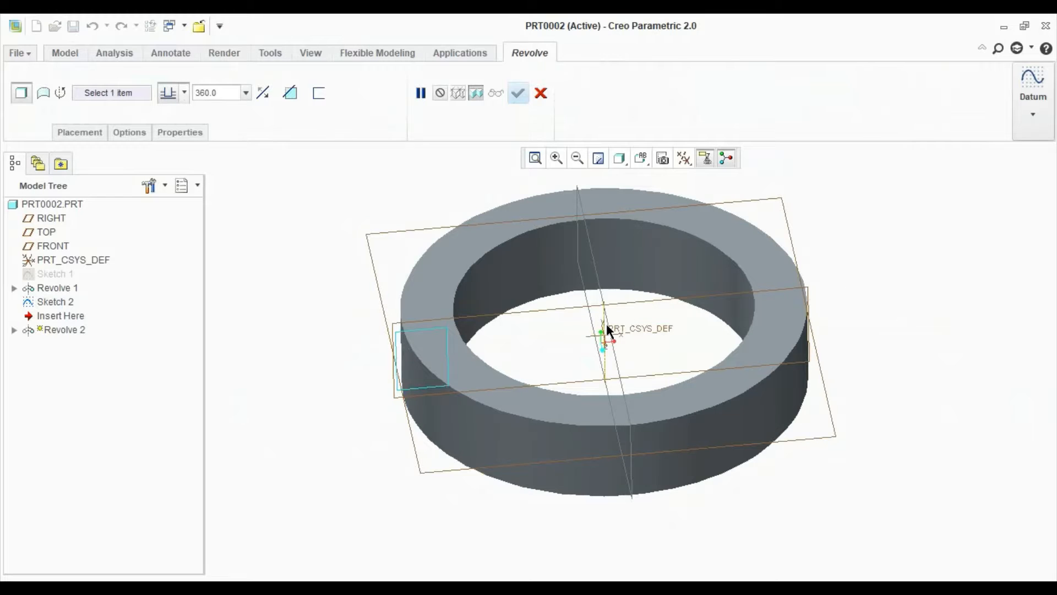
middle_click_drag(606, 324, 632, 331)
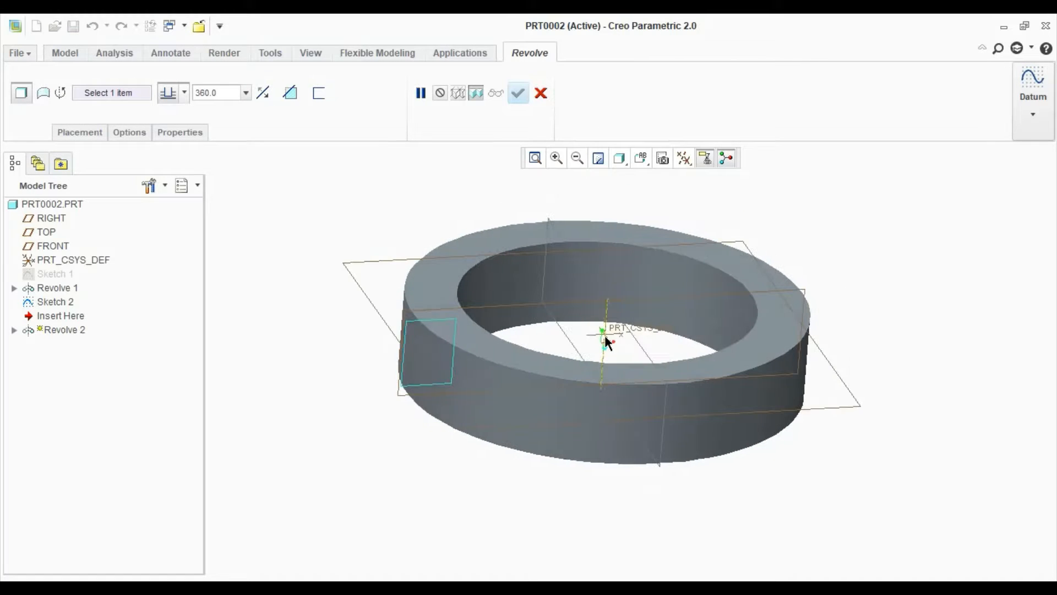
left_click(605, 337)
mouse_move(696, 402)
middle_mouse_down()
mouse_move(718, 318)
mouse_move(696, 425)
mouse_move(697, 410)
middle_mouse_up()
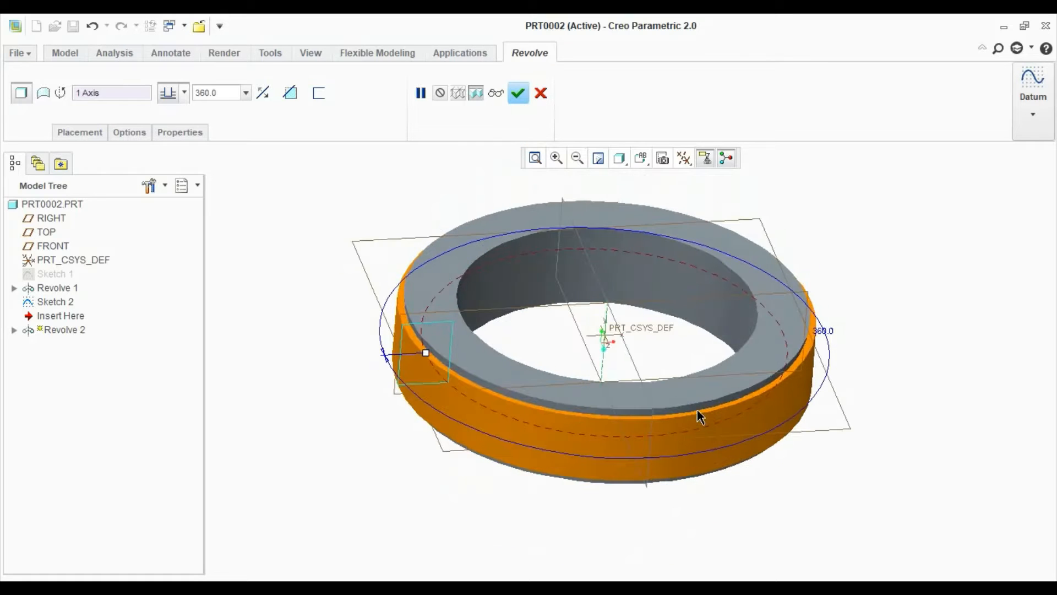
scroll(697, 410, "up", 1)
scroll(656, 338, "down", 1)
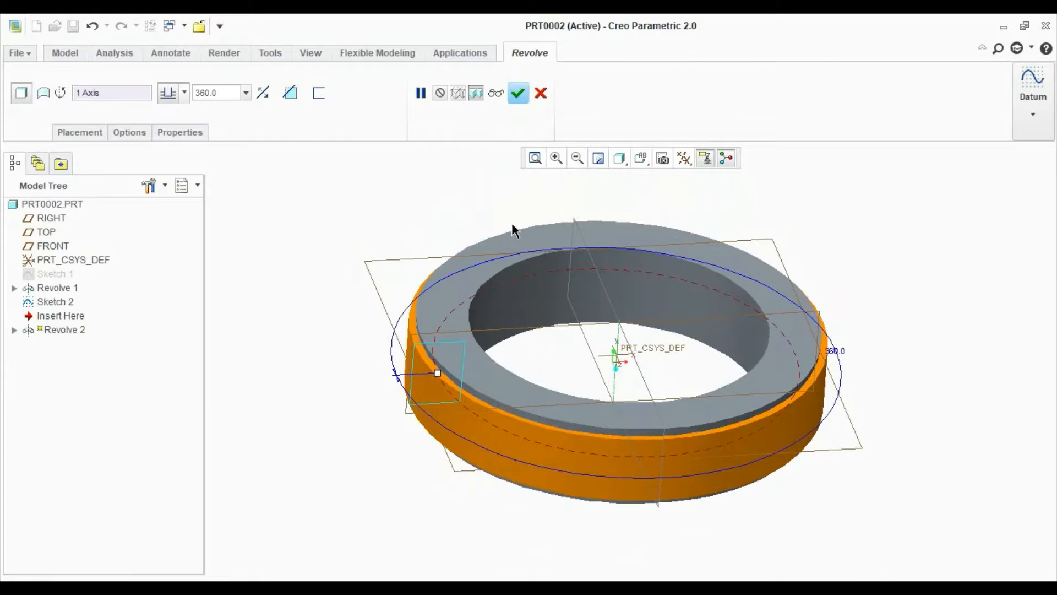
left_click(289, 93)
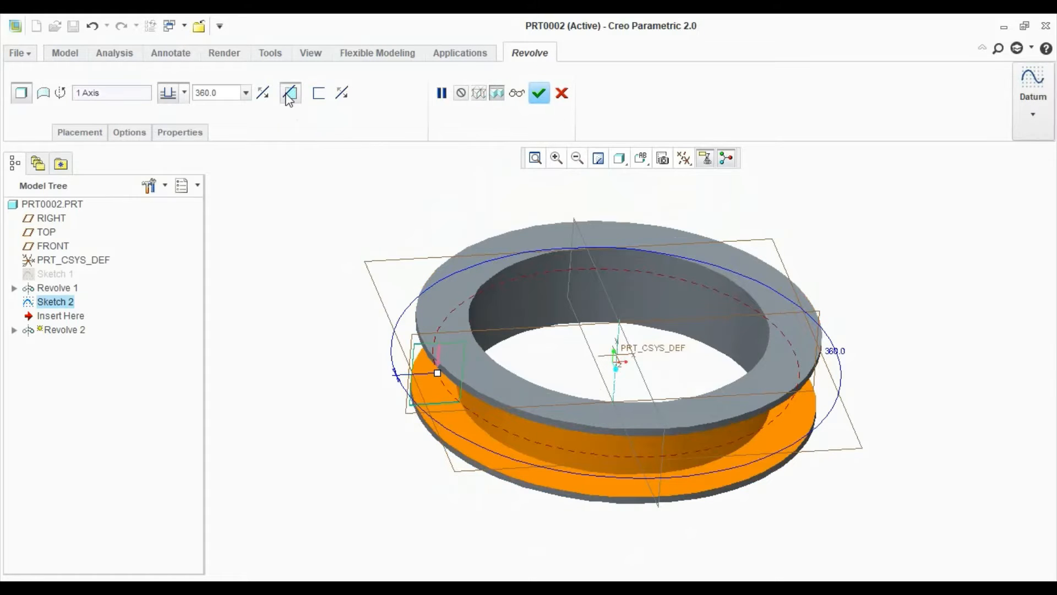
Step: Reduce the revolve cut's angle freehand to about 186°
middle_click_drag(300, 282, 340, 328)
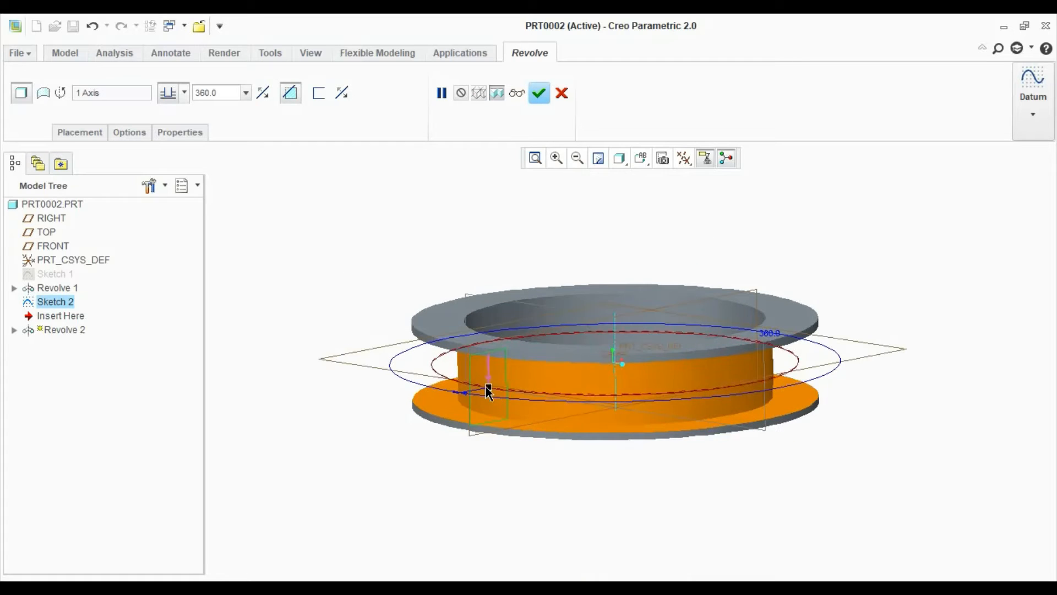
left_click_drag(489, 387, 763, 380)
middle_click_drag(763, 380, 649, 456)
left_click_drag(616, 436, 805, 414)
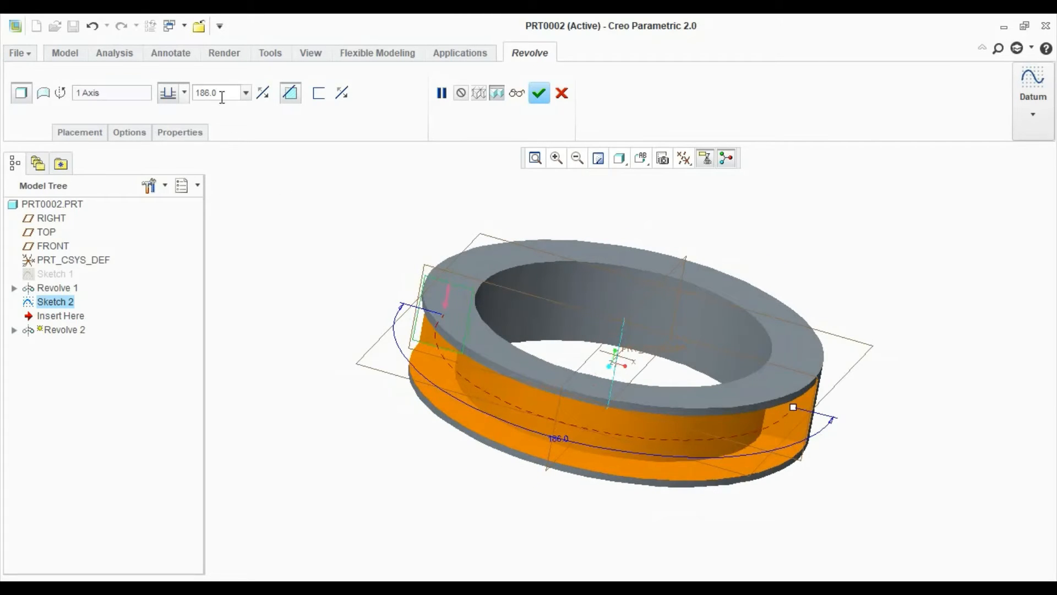
Step: Set the revolve cut's angle so the groove spans half the ring's circumference, and complete the feature
type("11")
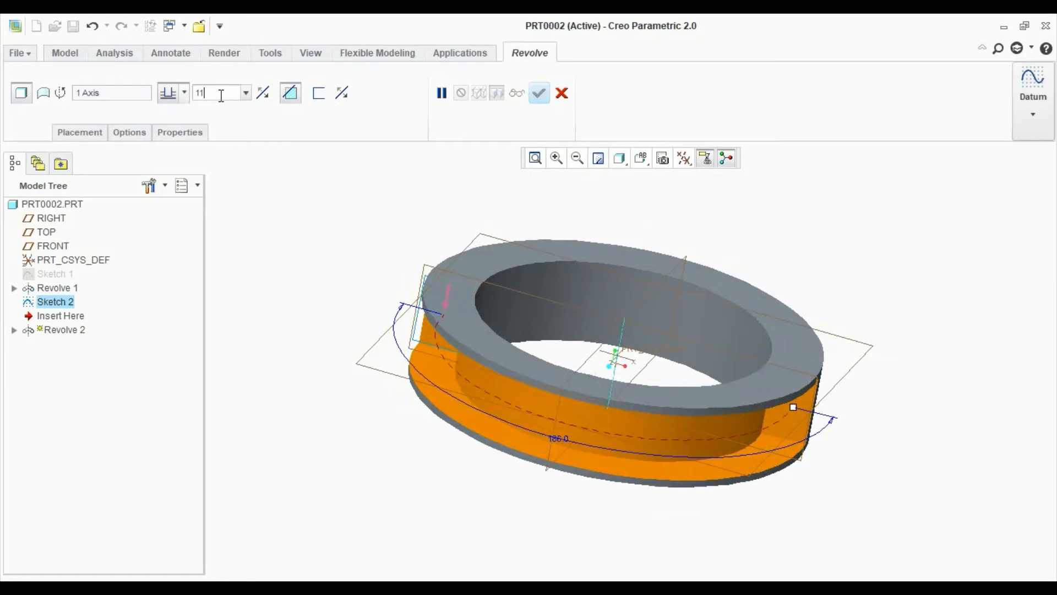
type("0")
key("Return")
middle_click_drag(473, 421, 479, 383)
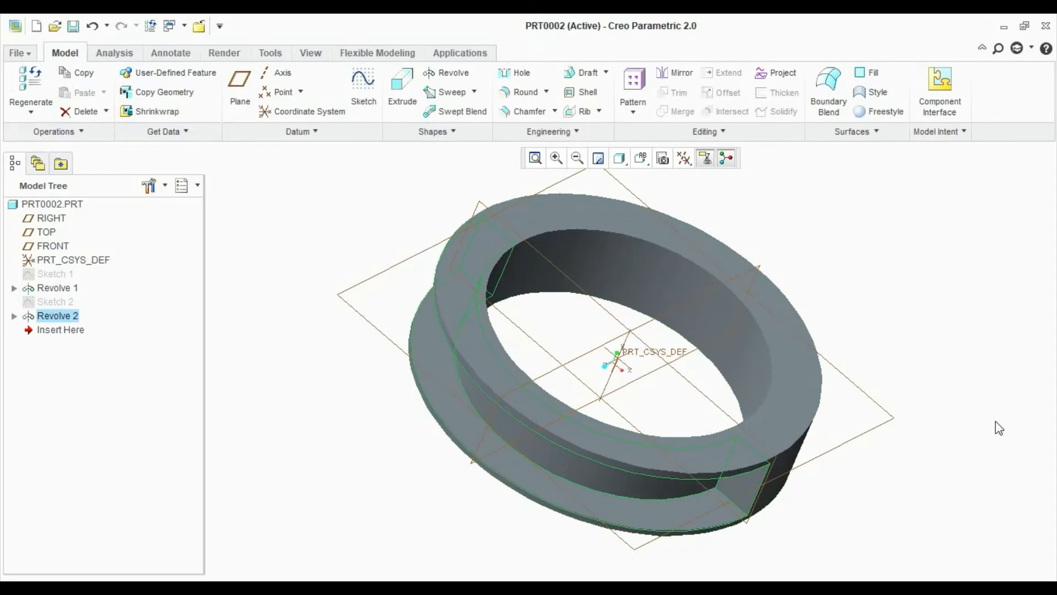
middle_click_drag(891, 414, 868, 432)
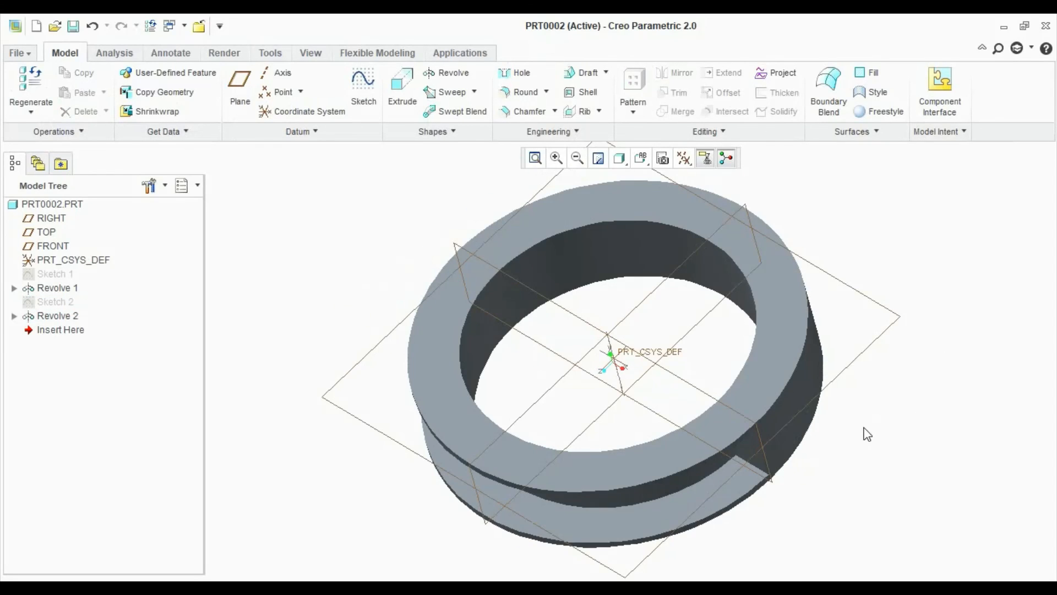